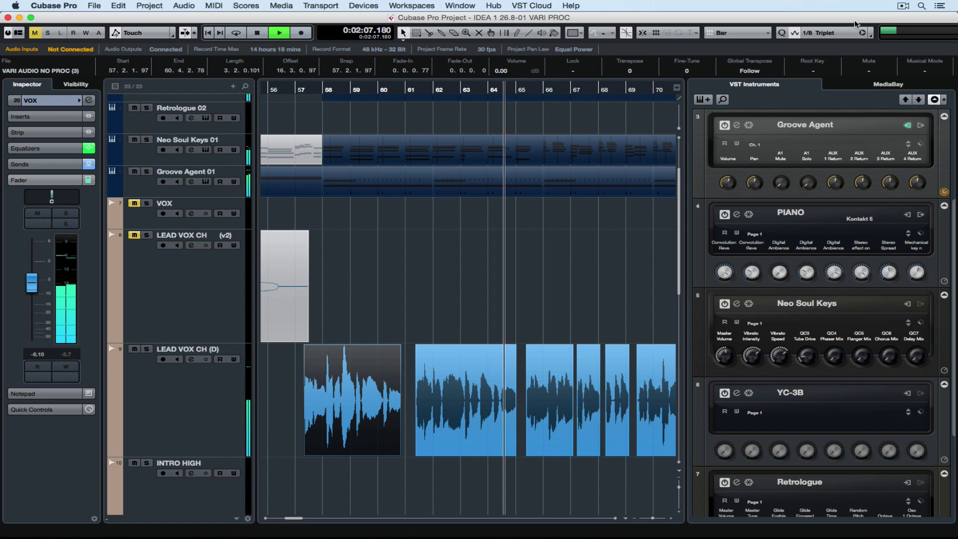
- Stop playback at bar 57 and open the first LEAD VOX CH (D) vocal event in the Sample Editor
{"action": "key", "text": "space"}
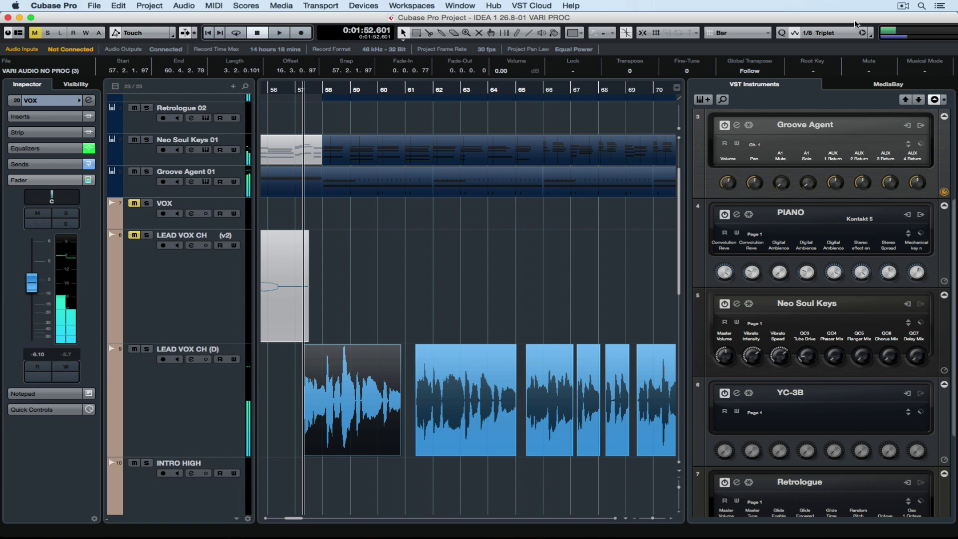
{"action": "left_click", "coordinate": [334, 408]}
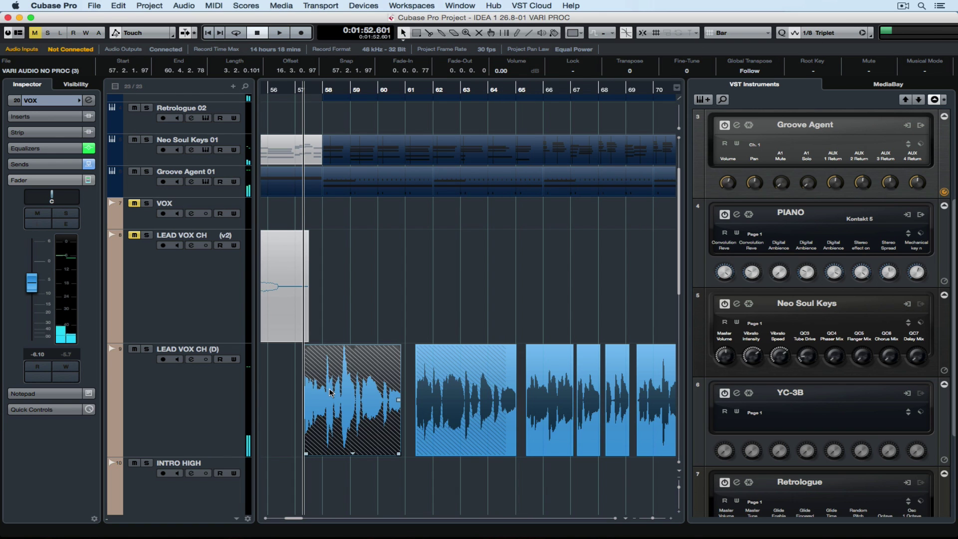
{"action": "double_click", "coordinate": [330, 390]}
- Step through the VariAudio segments C3, D3, F3 and G3 to the sharp G#3 note
{"action": "scroll", "coordinate": [309, 301], "scroll_direction": "right", "scroll_amount": 10}
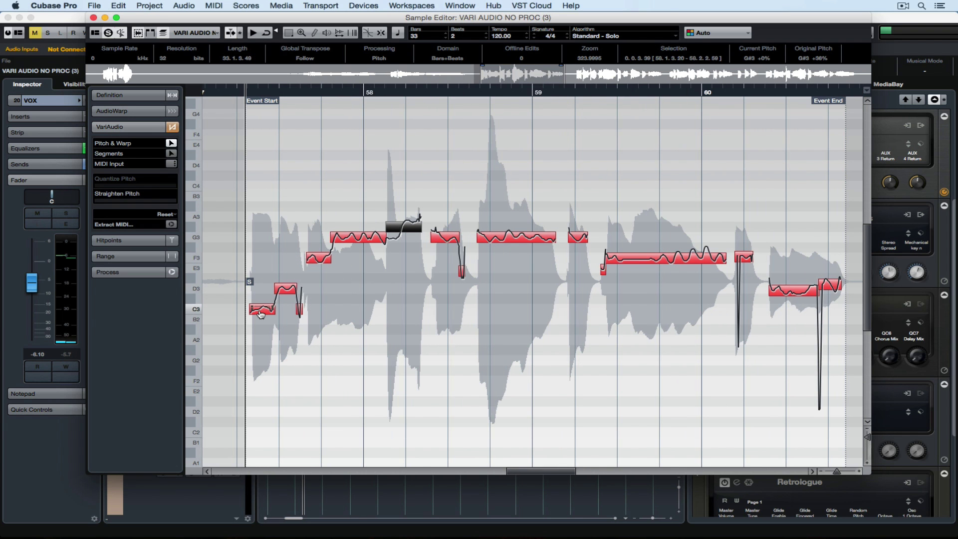
{"action": "left_click", "coordinate": [260, 314]}
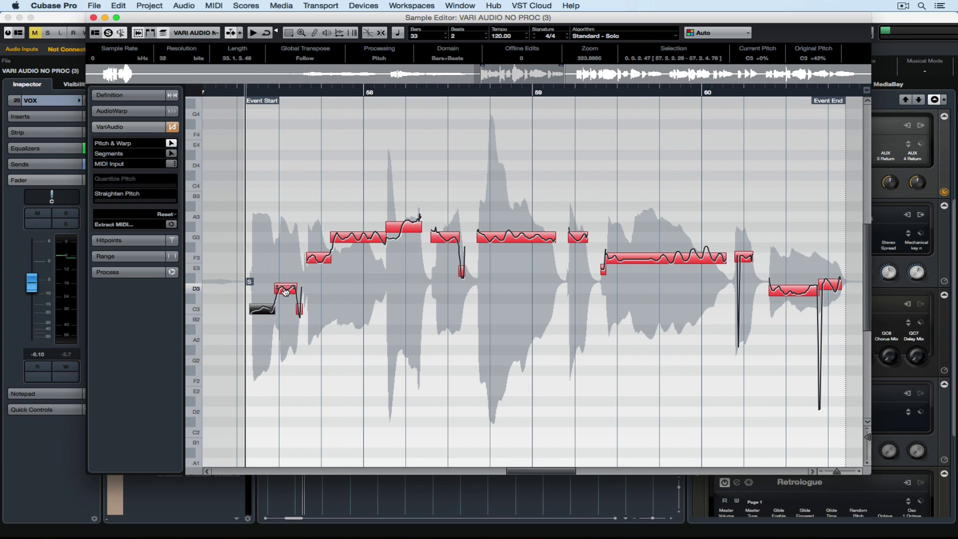
{"action": "left_click", "coordinate": [285, 289]}
{"action": "left_click", "coordinate": [320, 260]}
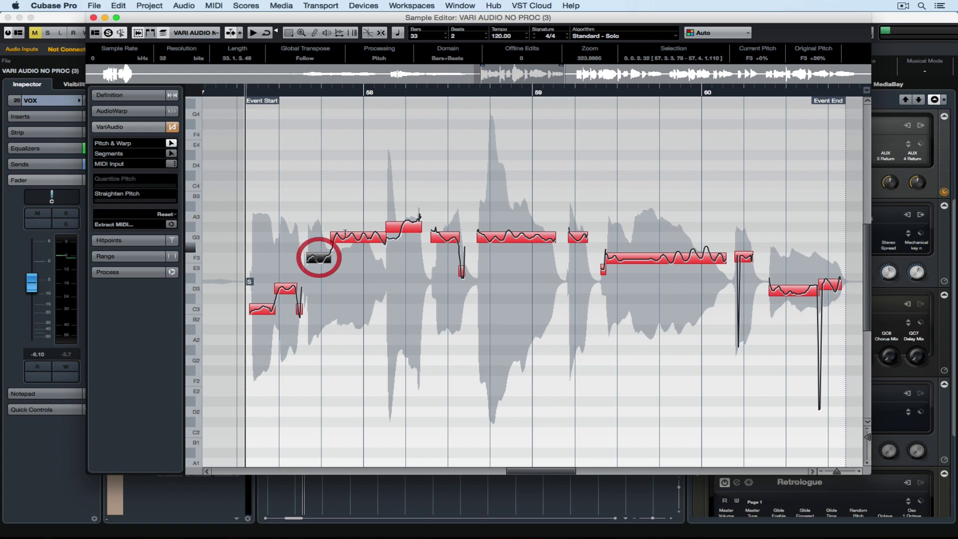
{"action": "left_click", "coordinate": [352, 242]}
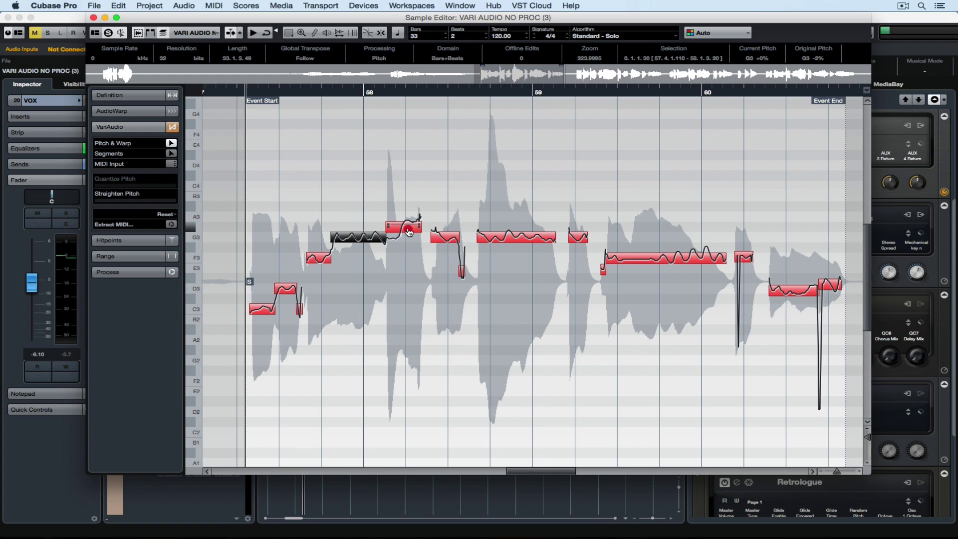
{"action": "left_click", "coordinate": [409, 230]}
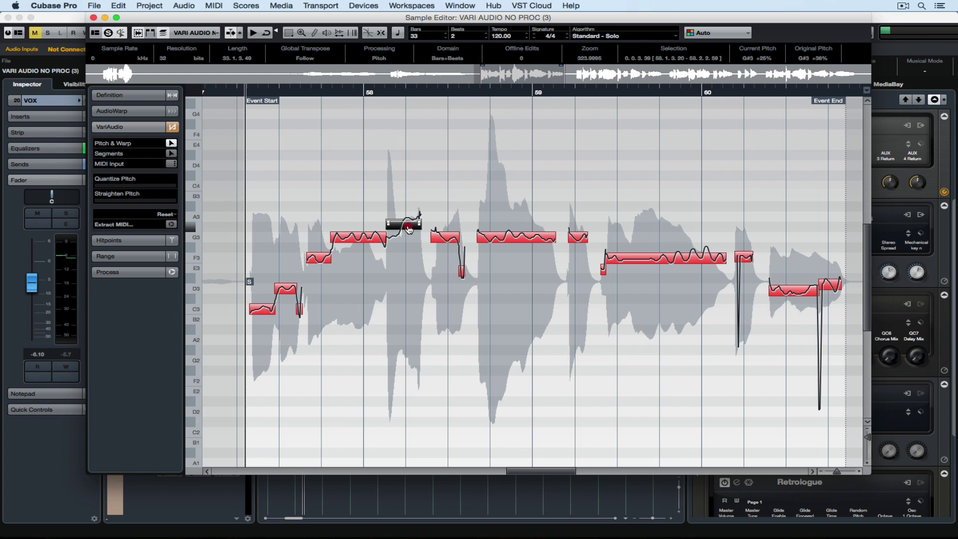
- Raise the G#3 segment just before bar 58 up to A3
{"action": "left_click_drag", "start_coordinate": [408, 229], "coordinate": [408, 228]}
{"action": "left_click", "coordinate": [407, 228]}
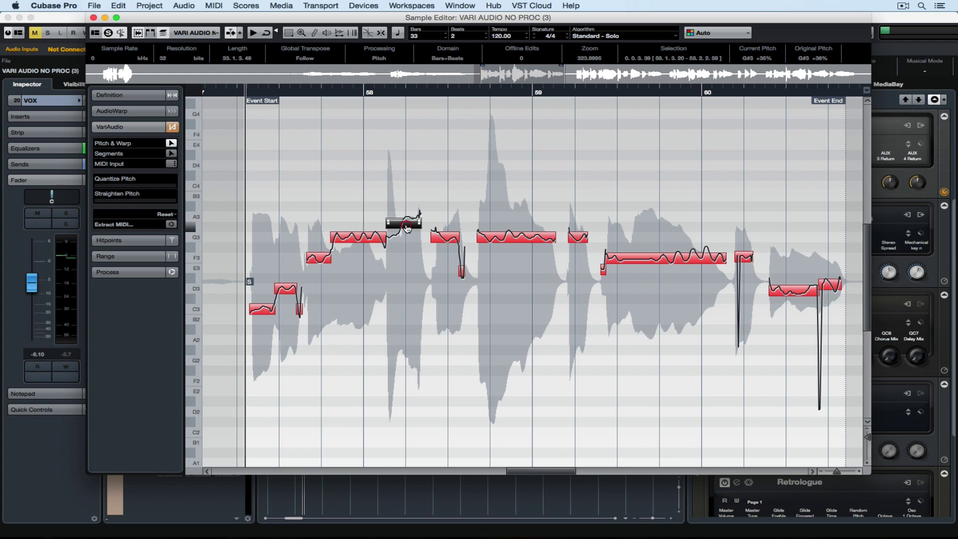
{"action": "left_click", "coordinate": [408, 226]}
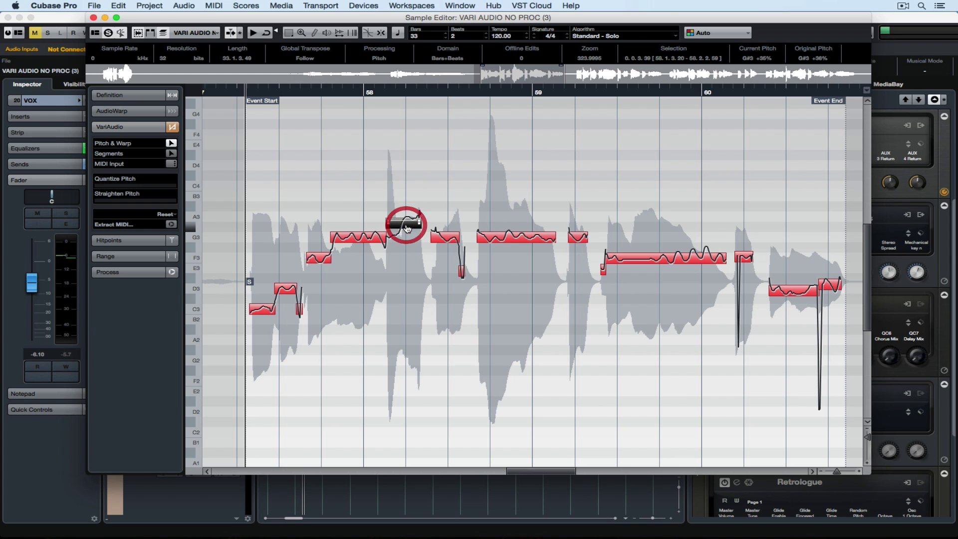
{"action": "left_click", "coordinate": [407, 225]}
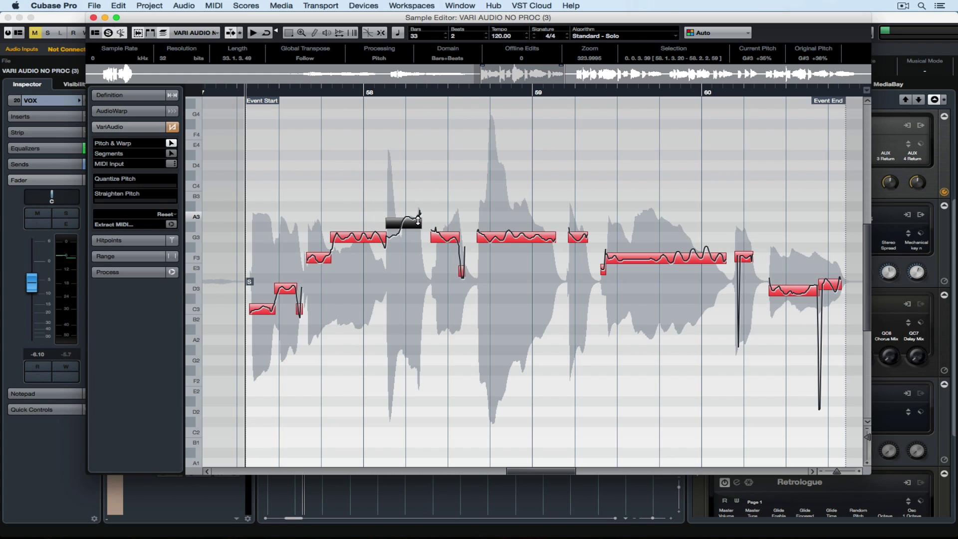
{"action": "left_click_drag", "start_coordinate": [418, 220], "coordinate": [418, 218]}
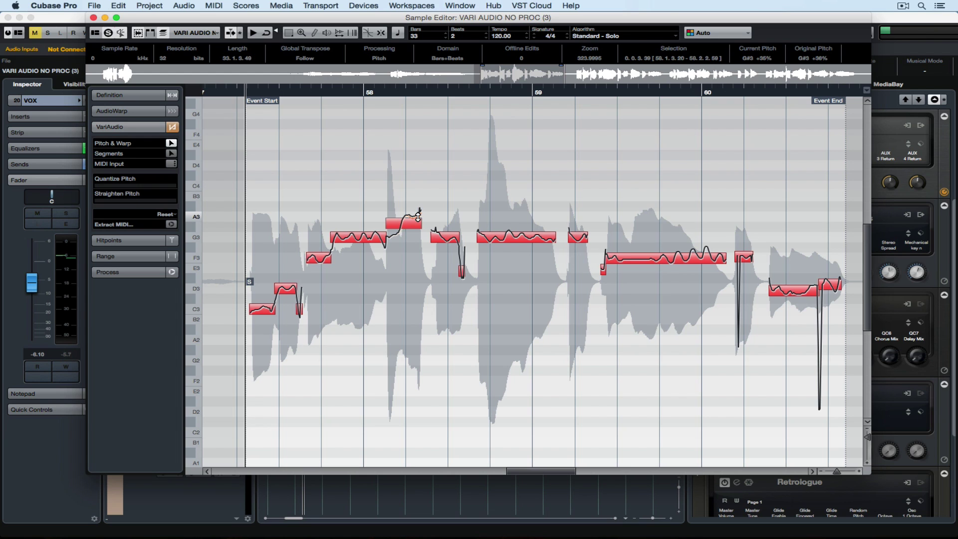
{"action": "left_click_drag", "start_coordinate": [418, 217], "coordinate": [418, 216]}
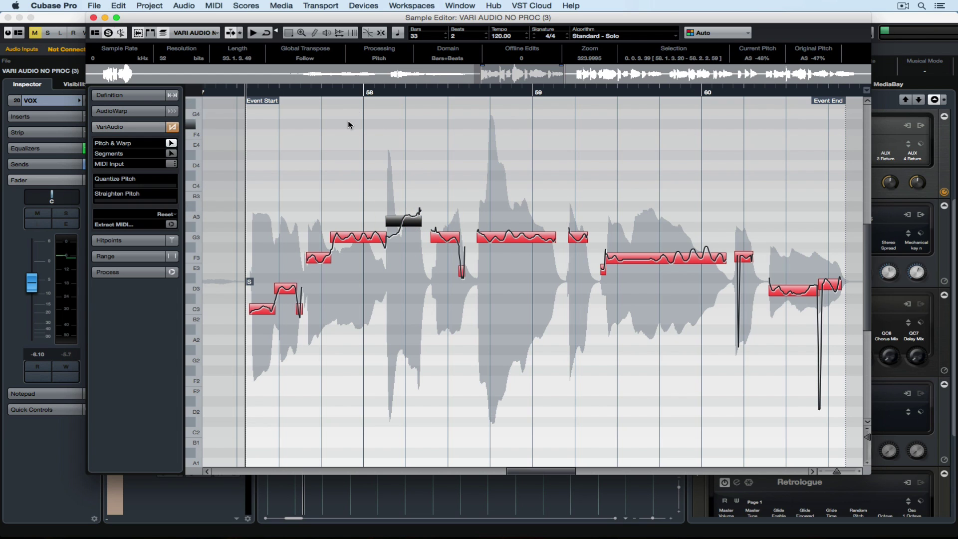
{"action": "left_click", "coordinate": [399, 219]}
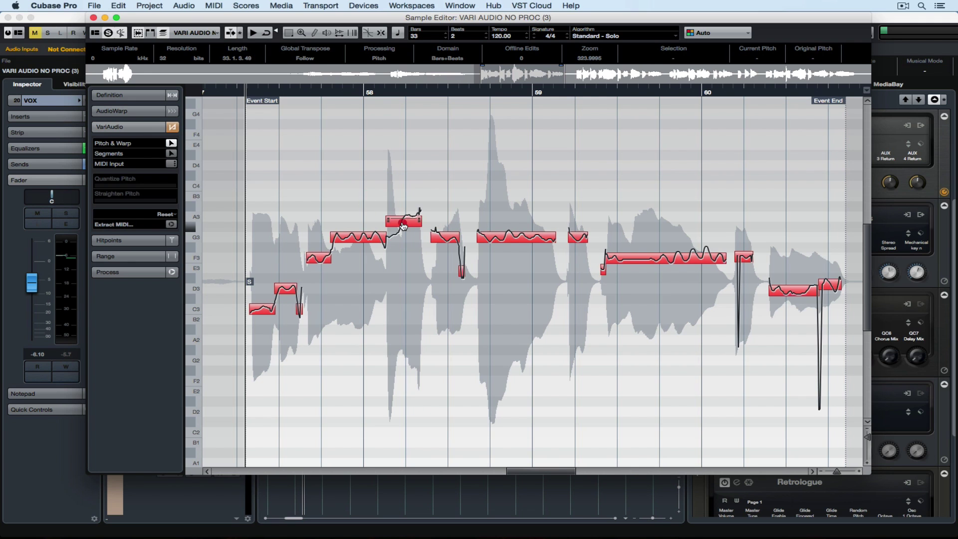
{"action": "right_click", "coordinate": [403, 223]}
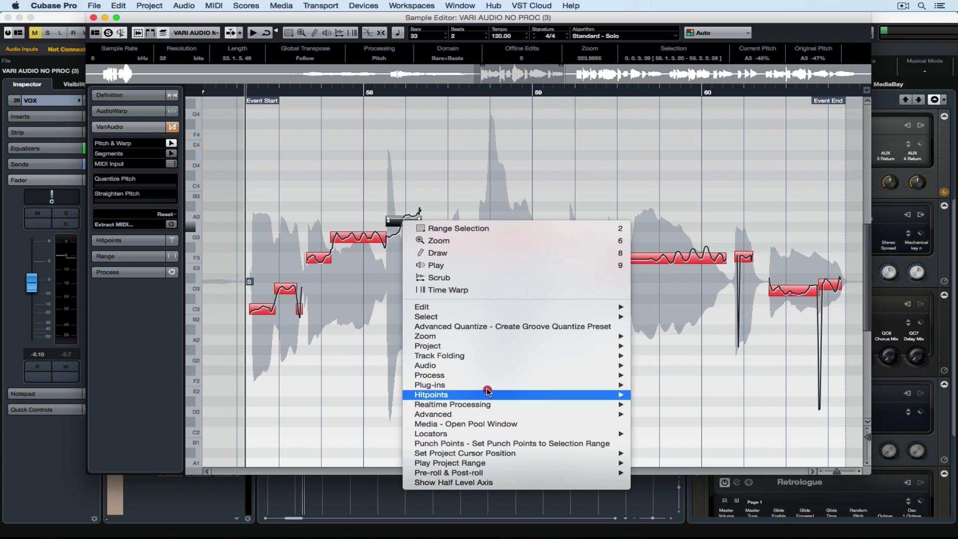
{"action": "mouse_move", "coordinate": [480, 376]}
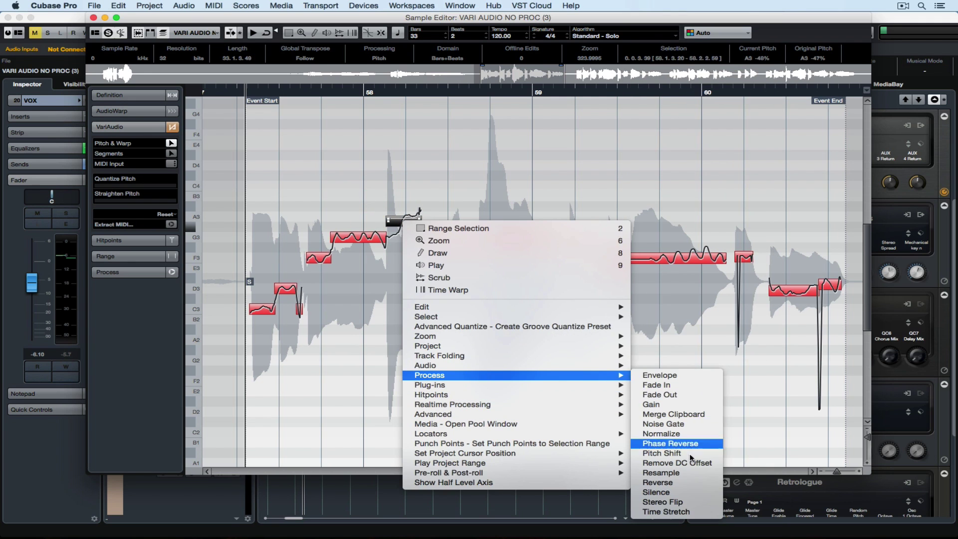
{"action": "left_click", "coordinate": [684, 376]}
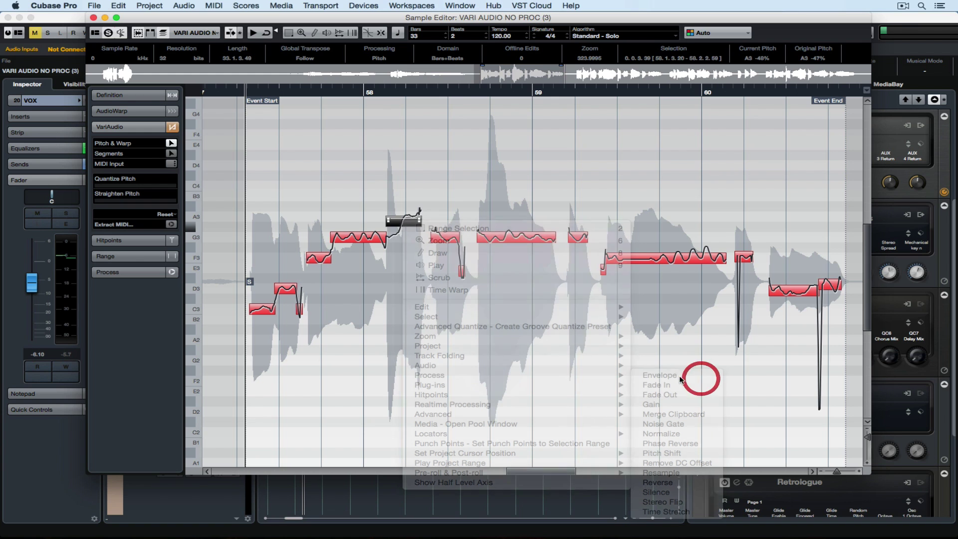
{"action": "left_click_drag", "start_coordinate": [374, 168], "coordinate": [420, 163]}
{"action": "left_click", "coordinate": [483, 225]}
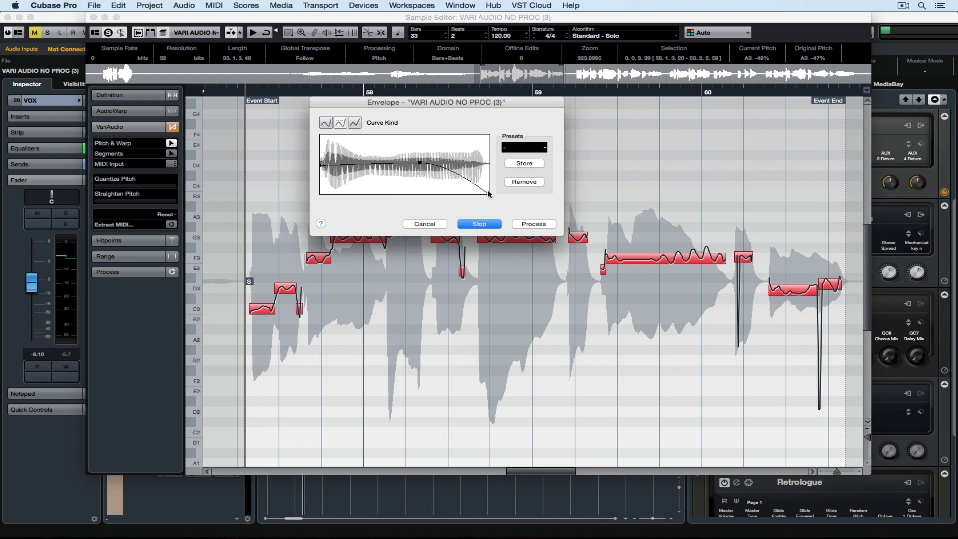
{"action": "mouse_move", "coordinate": [489, 192]}
{"action": "left_mouse_down"}
{"action": "mouse_move", "coordinate": [473, 138]}
{"action": "mouse_move", "coordinate": [475, 183]}
{"action": "left_mouse_up"}
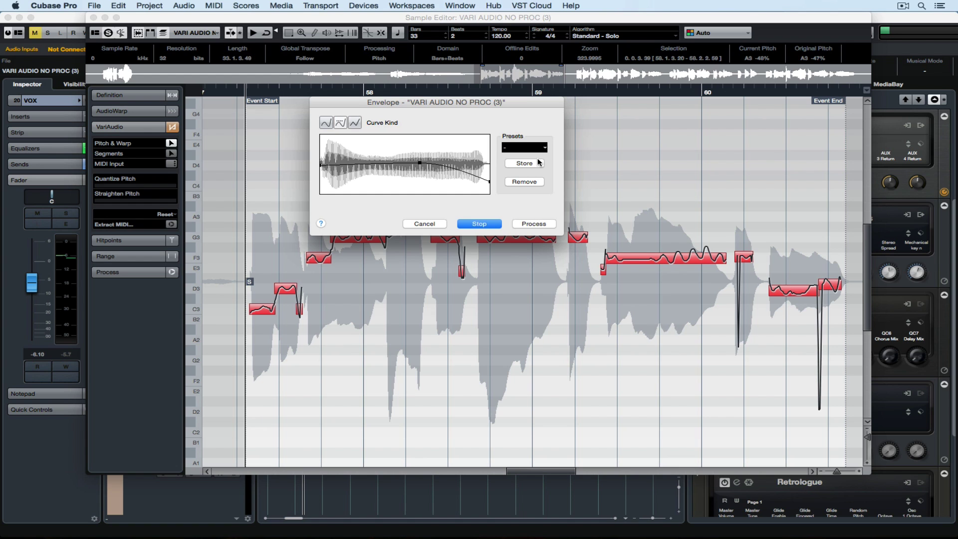
{"action": "left_click", "coordinate": [539, 162]}
{"action": "left_click", "coordinate": [496, 183]}
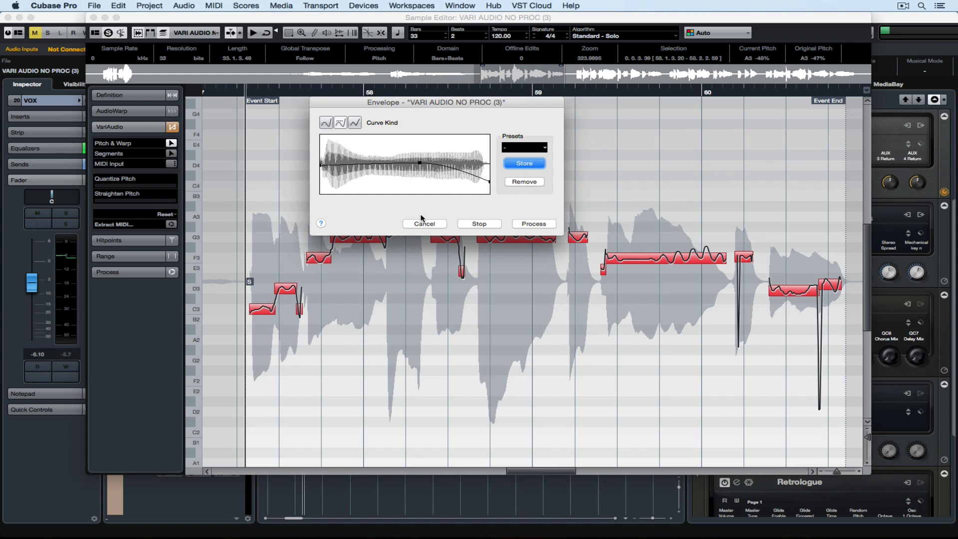
{"action": "left_click", "coordinate": [423, 223]}
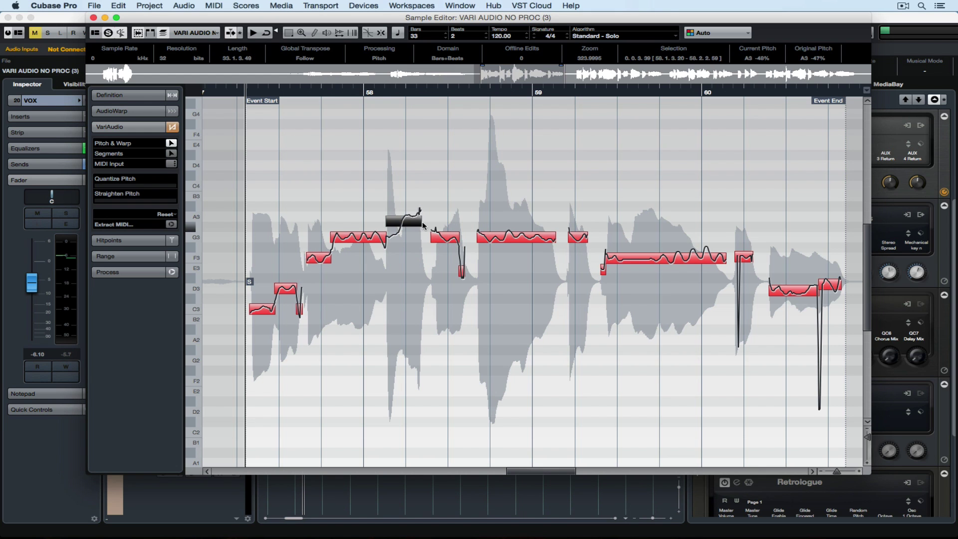
{"action": "right_click", "coordinate": [404, 225]}
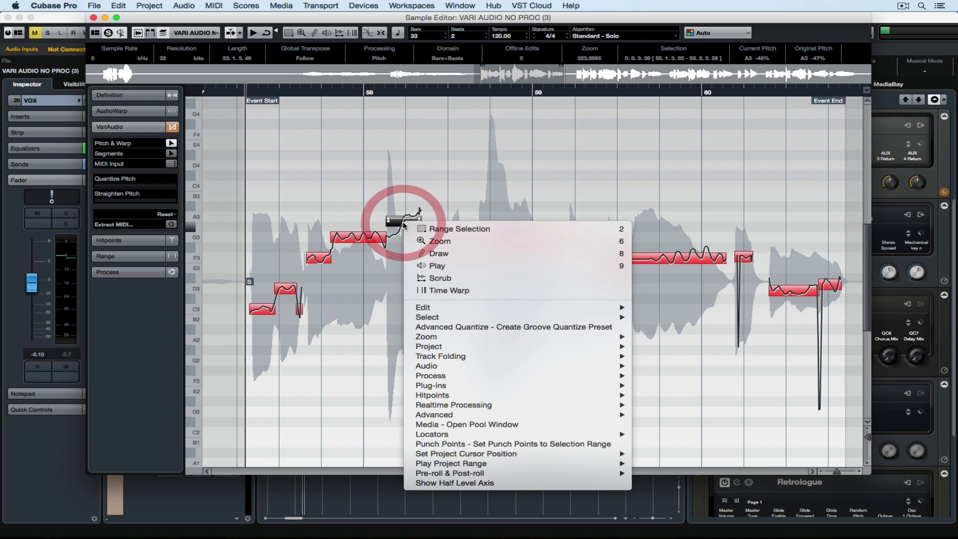
- Apply FabFilter Timeless 2 to the segment and load the Short > Drummasheen preset
{"action": "mouse_move", "coordinate": [433, 377]}
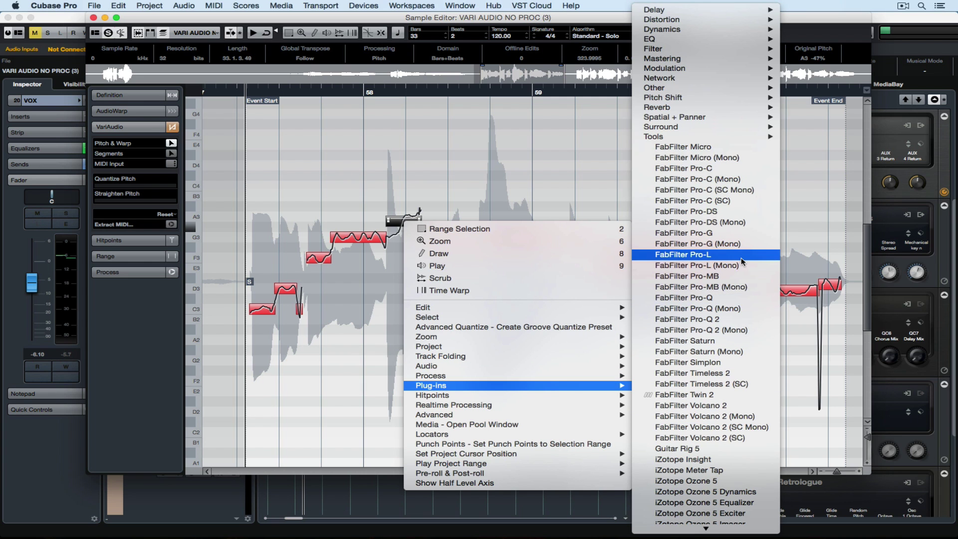
{"action": "left_click", "coordinate": [720, 373]}
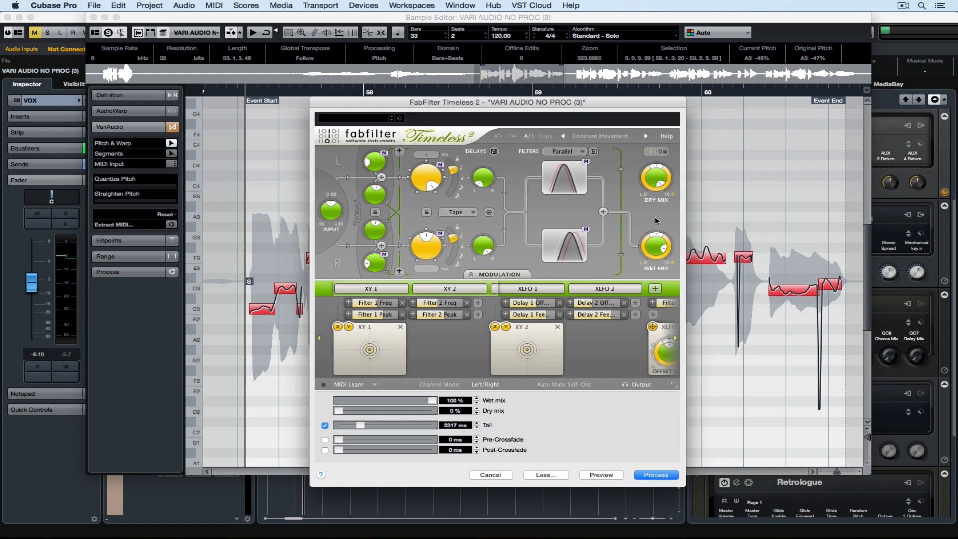
{"action": "left_click", "coordinate": [605, 475]}
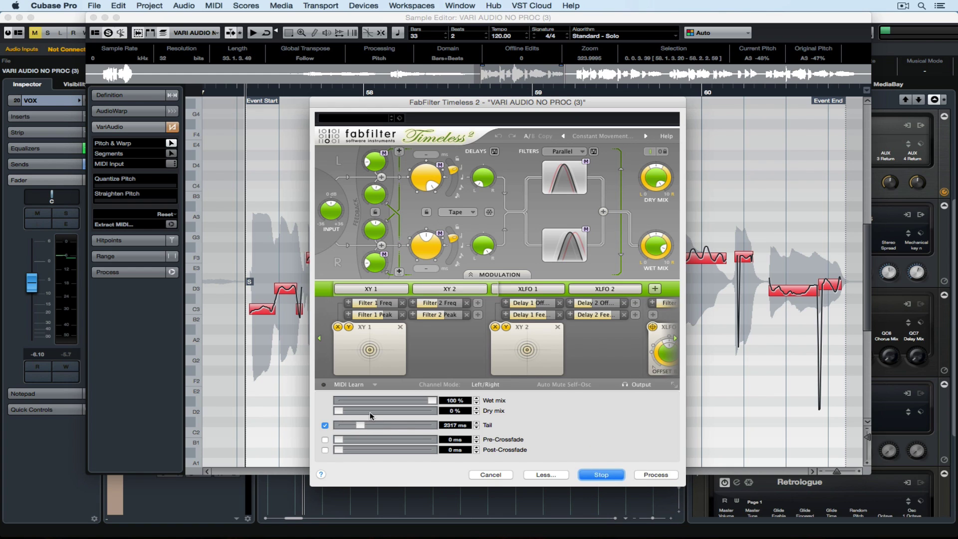
{"action": "left_click", "coordinate": [602, 136]}
{"action": "mouse_move", "coordinate": [644, 275]}
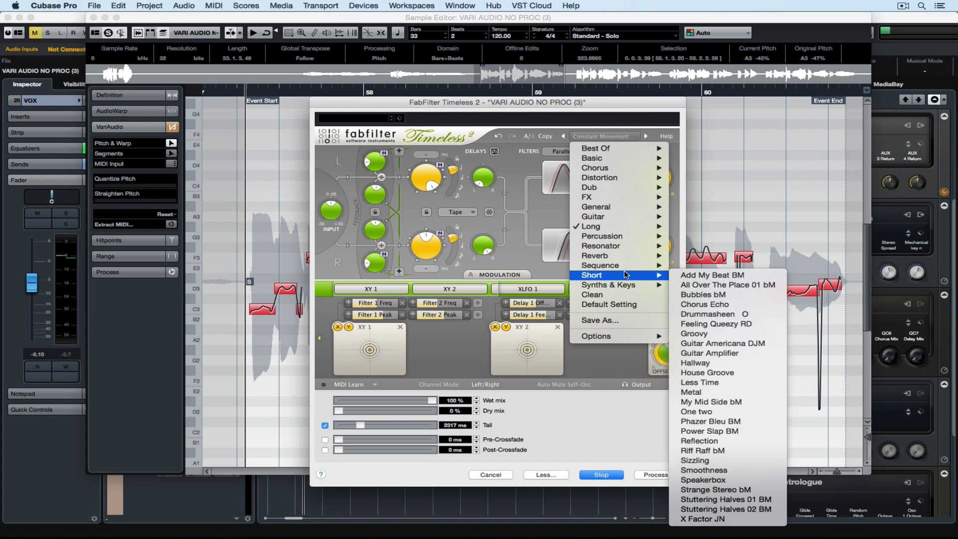
{"action": "left_click", "coordinate": [713, 316]}
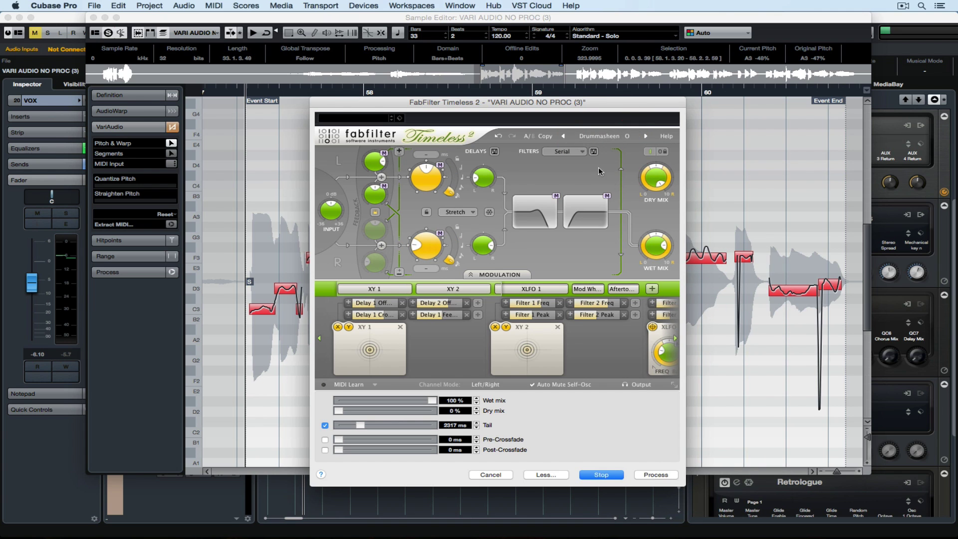
{"action": "left_click", "coordinate": [594, 136]}
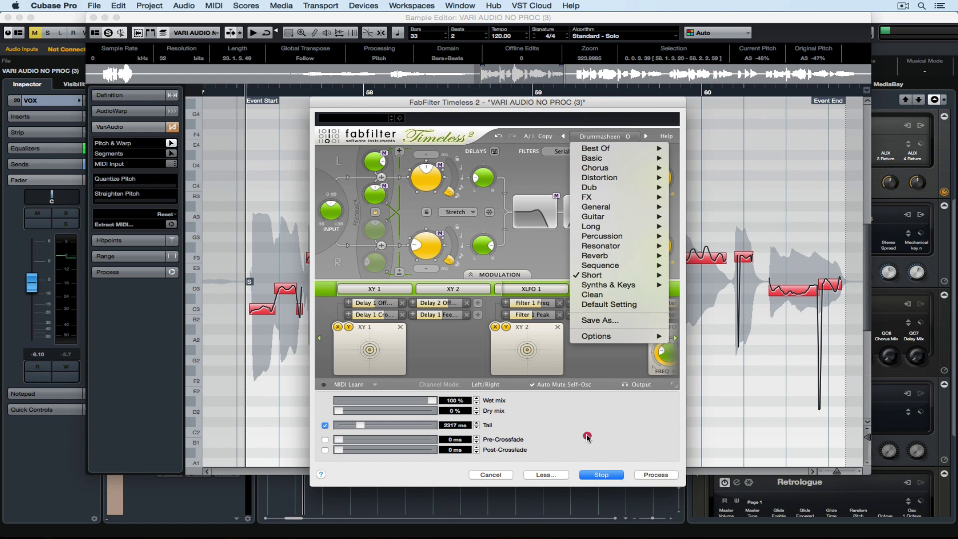
{"action": "left_click", "coordinate": [587, 437]}
- Shorten the delay tail to 854 ms and set wet to 91%, then cancel the delay
{"action": "left_click_drag", "start_coordinate": [361, 425], "coordinate": [355, 427]}
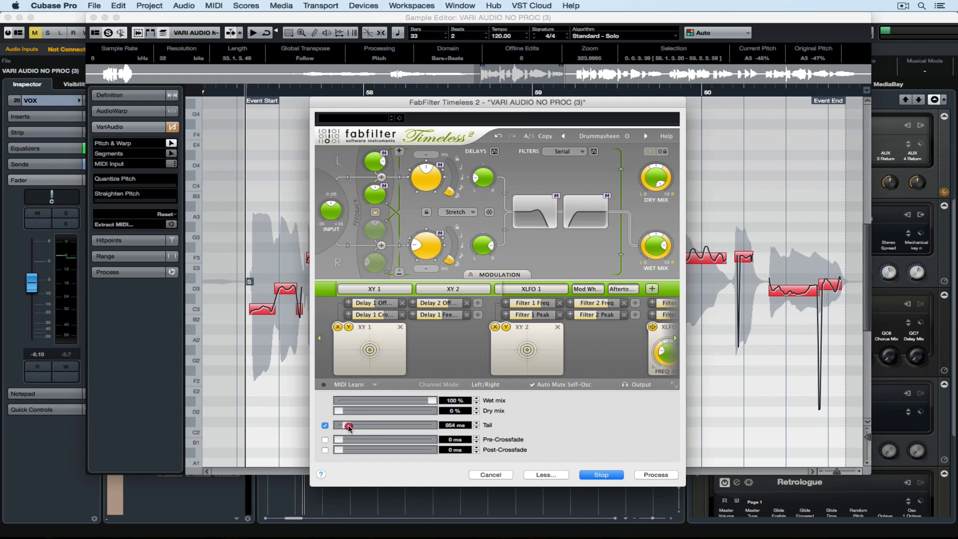
{"action": "left_click_drag", "start_coordinate": [348, 426], "coordinate": [355, 429]}
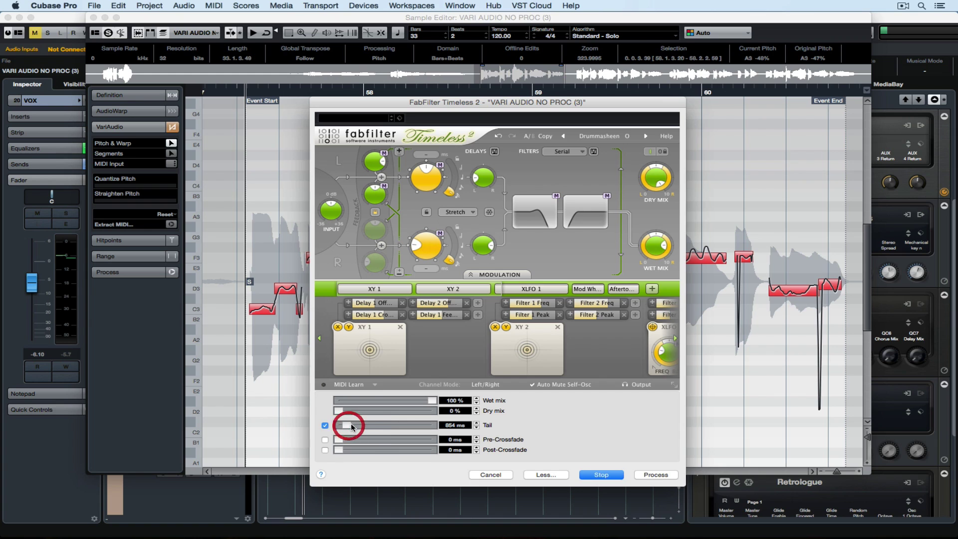
{"action": "mouse_move", "coordinate": [430, 401]}
{"action": "left_mouse_down"}
{"action": "mouse_move", "coordinate": [404, 402]}
{"action": "mouse_move", "coordinate": [424, 401]}
{"action": "left_mouse_up"}
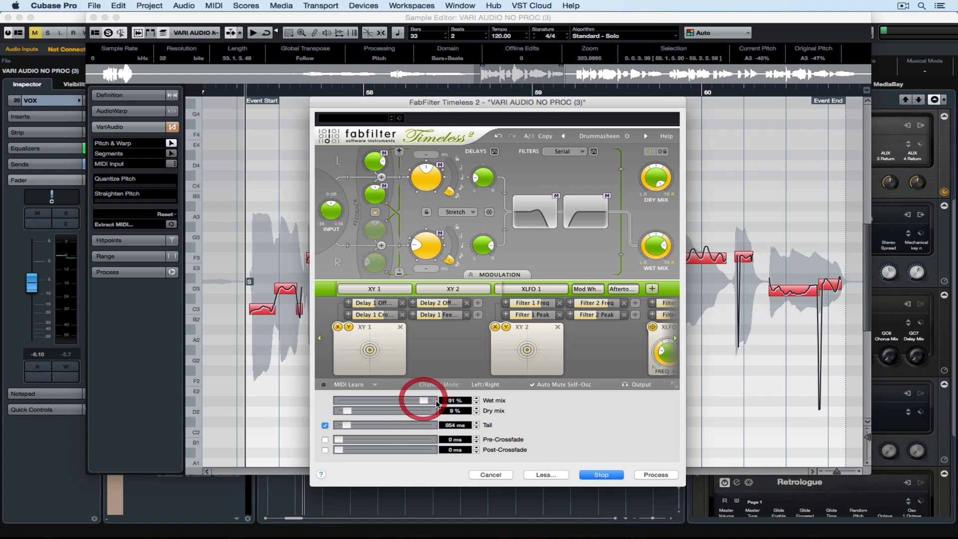
{"action": "left_click", "coordinate": [503, 476]}
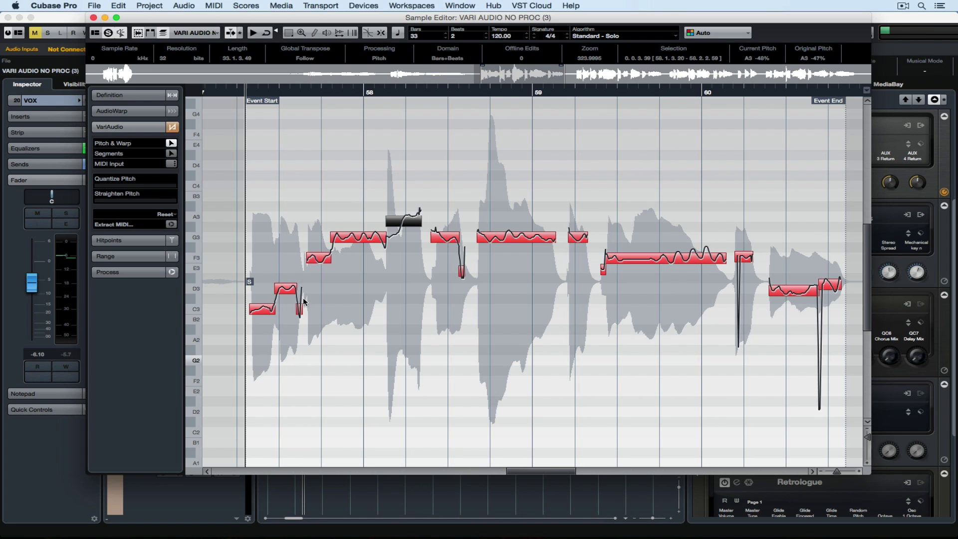
- Show the Regions list and add a region named BREAK starting at 58.1.3.20
{"action": "left_click", "coordinate": [96, 33]}
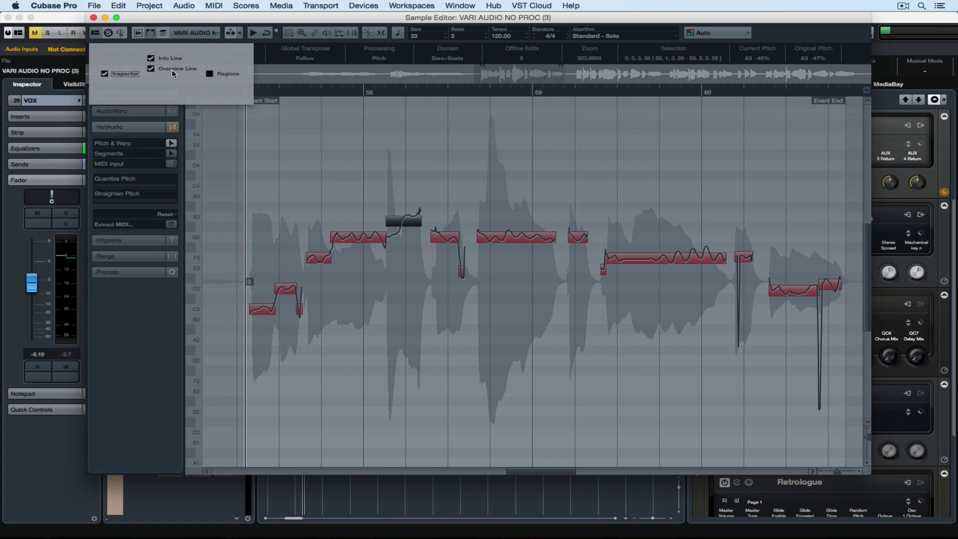
{"action": "left_click", "coordinate": [210, 74]}
{"action": "left_click", "coordinate": [412, 178]}
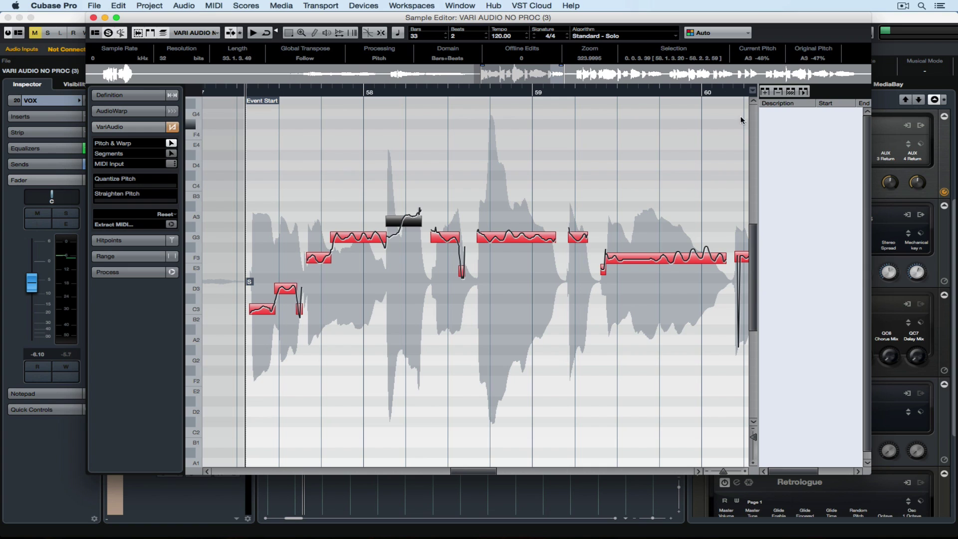
{"action": "left_click", "coordinate": [765, 93]}
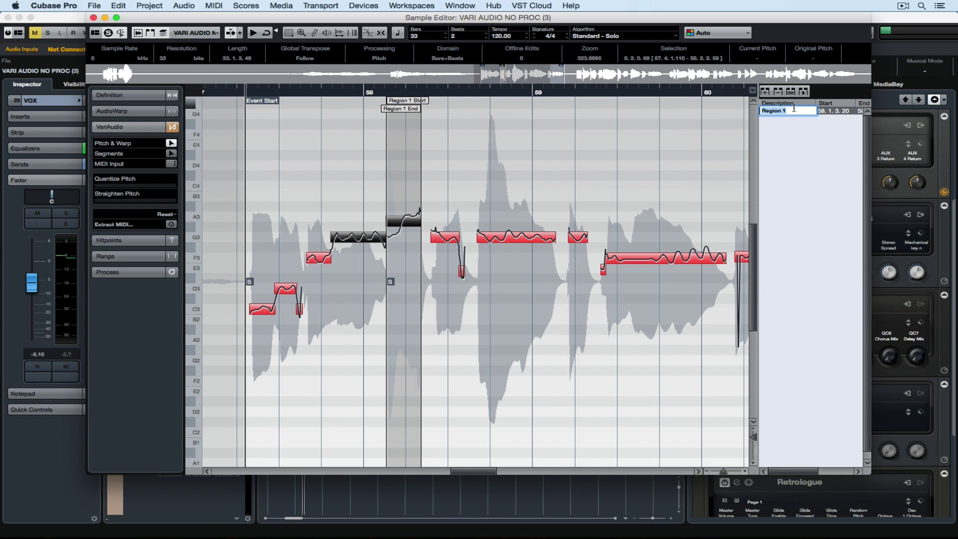
{"action": "key", "text": "Return"}
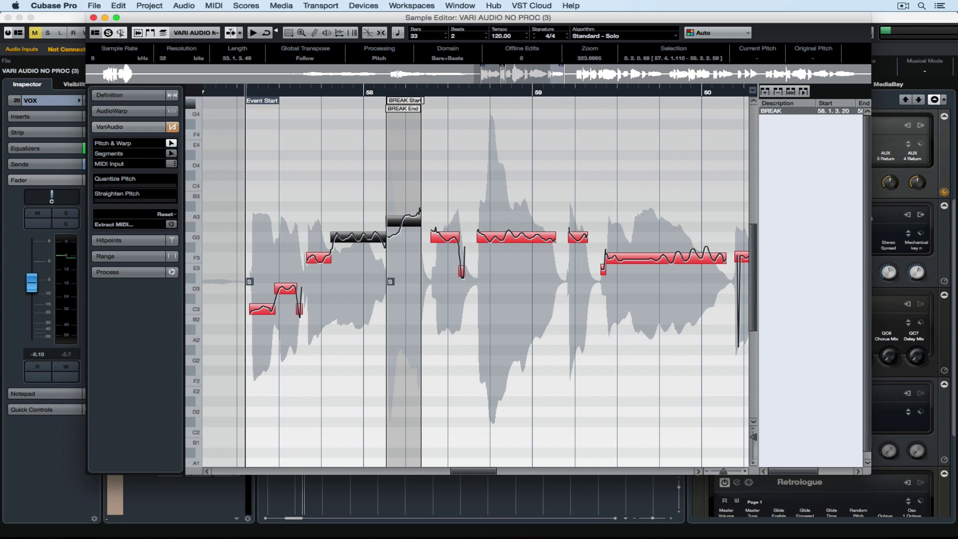
{"action": "left_click_drag", "start_coordinate": [493, 22], "coordinate": [353, 11]}
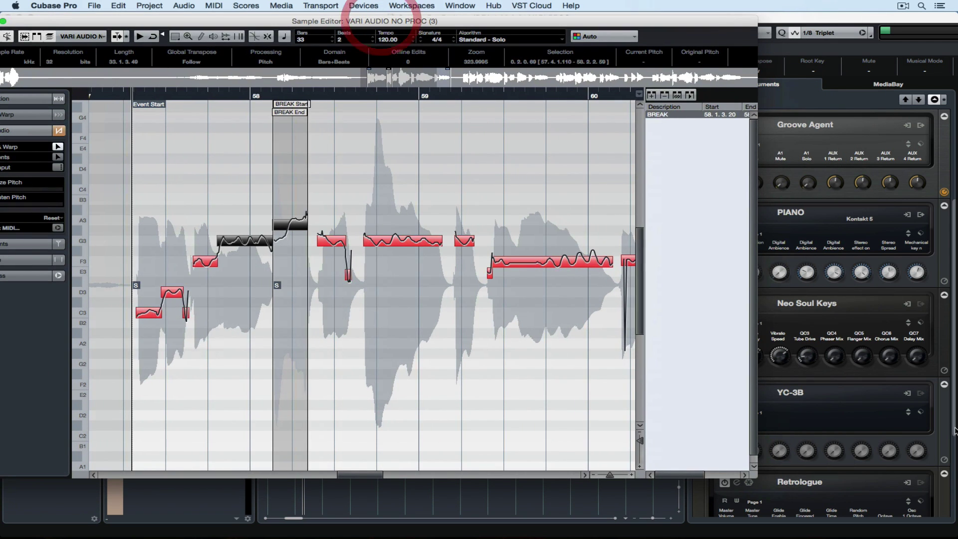
- Open Groove Agent SE from the VST Instruments rack and drop the BREAK region onto pad C1
{"action": "left_click", "coordinate": [956, 461]}
{"action": "left_click_drag", "start_coordinate": [956, 461], "coordinate": [951, 523]}
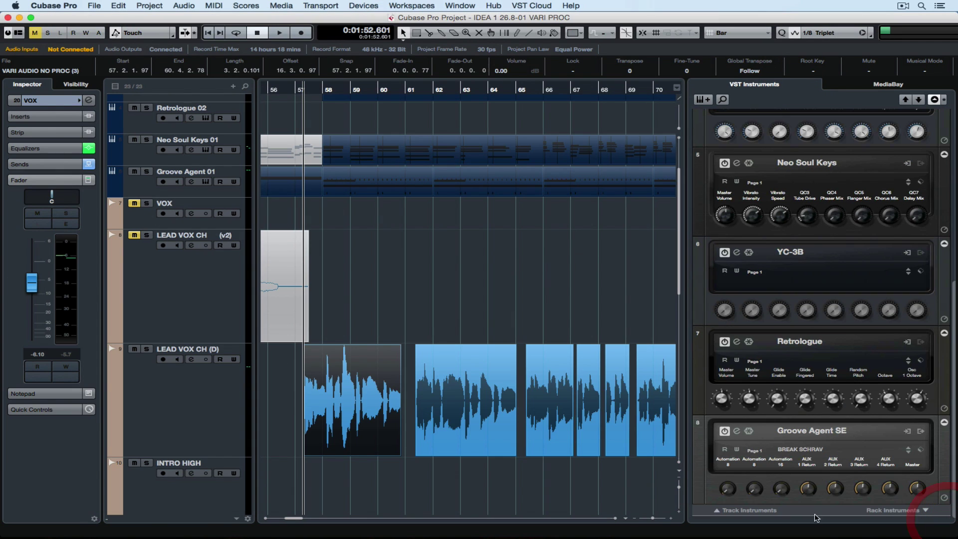
{"action": "left_click", "coordinate": [737, 432]}
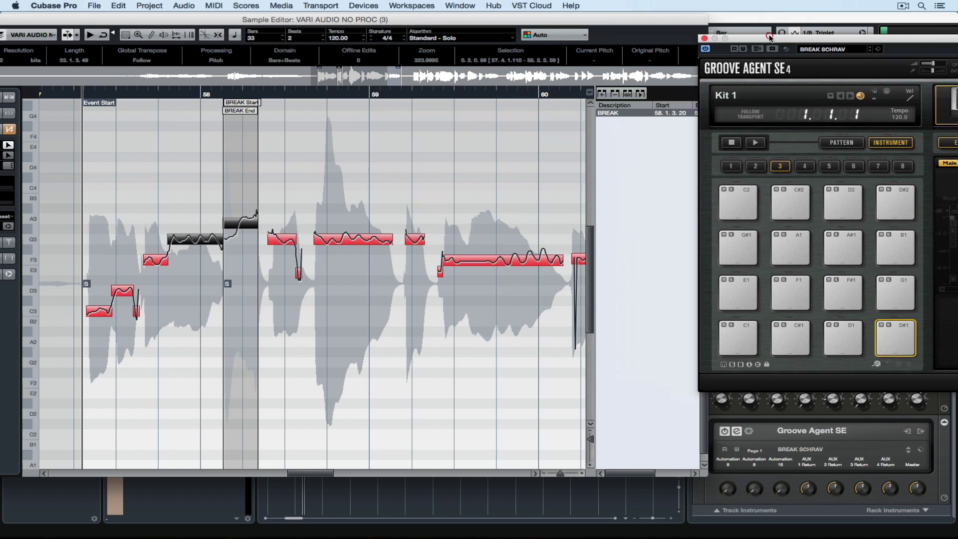
{"action": "left_click", "coordinate": [640, 155]}
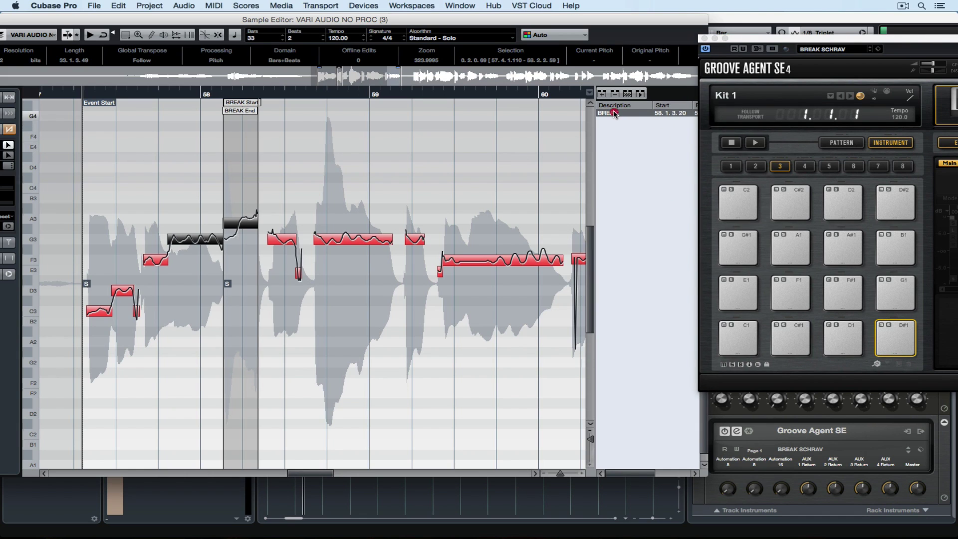
{"action": "left_click_drag", "start_coordinate": [615, 114], "coordinate": [737, 331]}
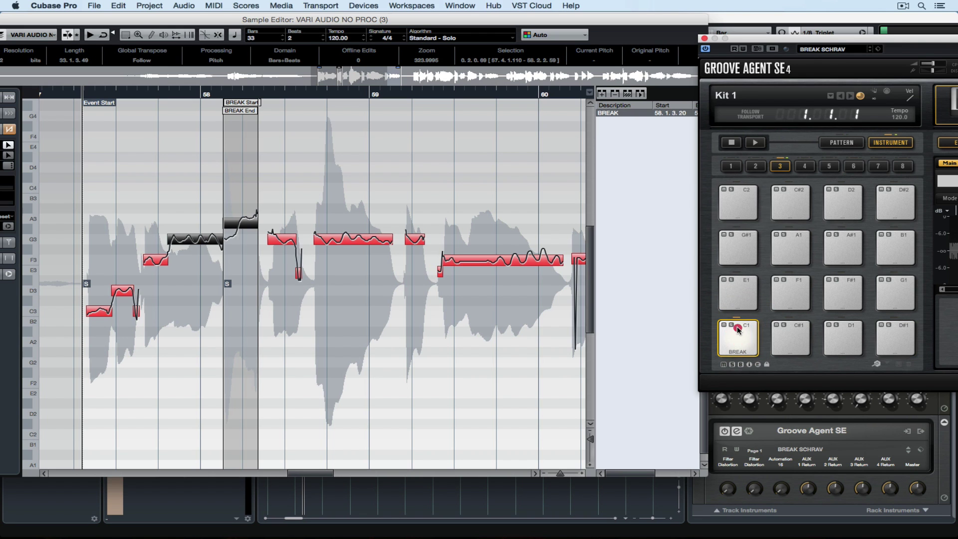
- Show the pad's Edit page, close the Sample Editor, and set MIDI input to Yamaha MOXF6/MOXF8 Port1
{"action": "left_click", "coordinate": [788, 43]}
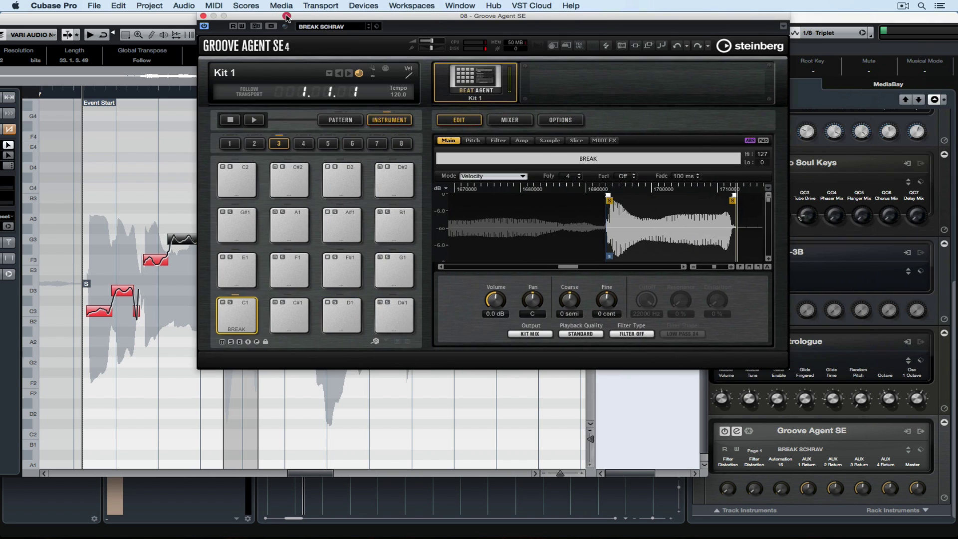
{"action": "left_click", "coordinate": [7, 19]}
{"action": "left_click", "coordinate": [54, 190]}
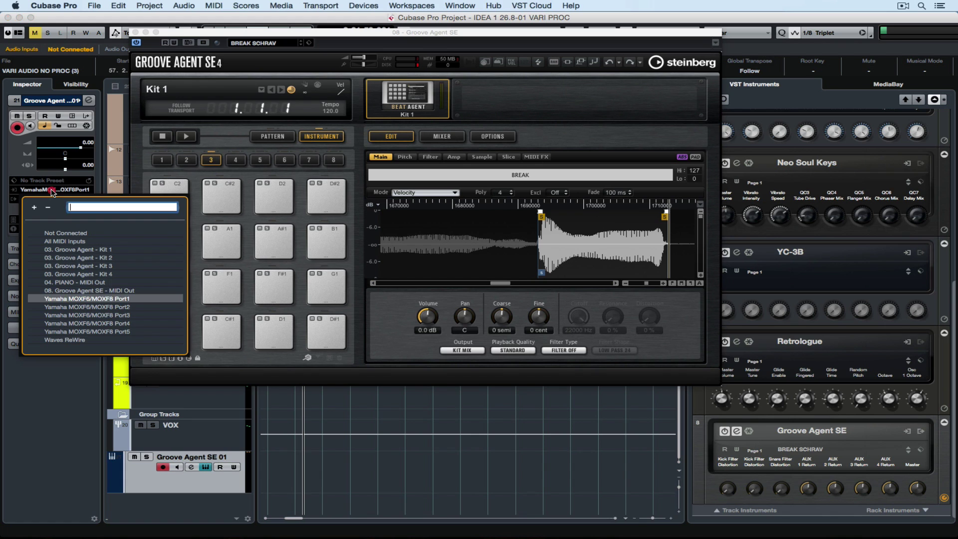
{"action": "left_click", "coordinate": [80, 299]}
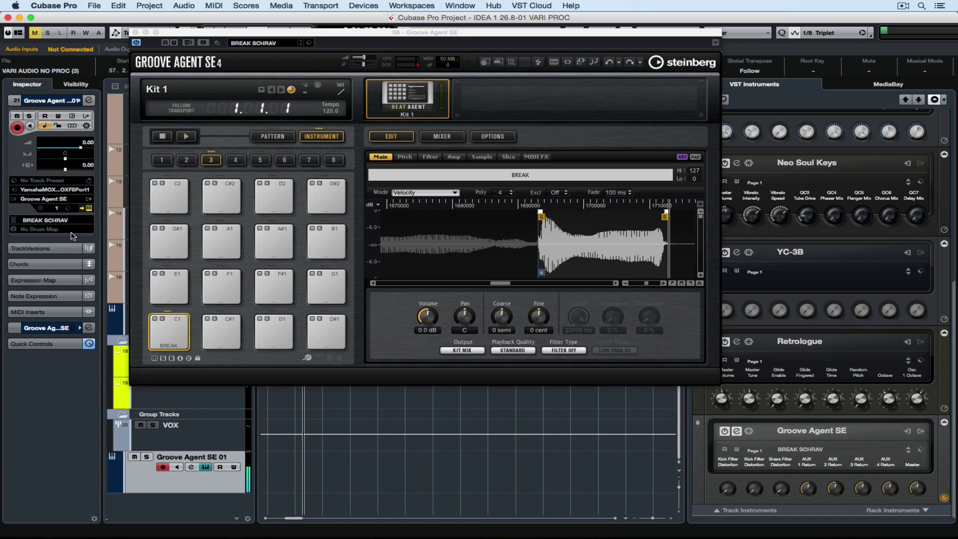
{"action": "left_click", "coordinate": [170, 324]}
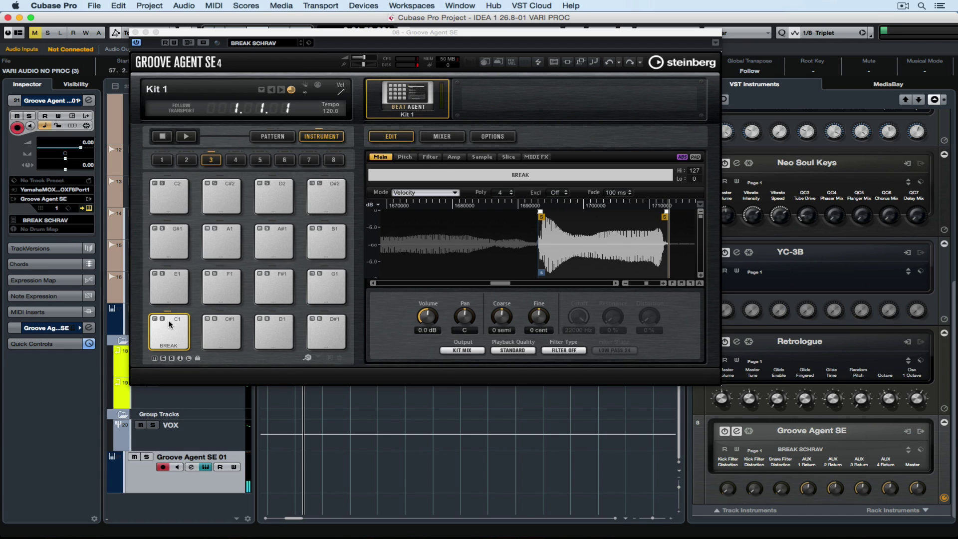
- Copy the BREAK sample onto pads C#1, D1 and D#1 and audition pads C1, C#1 and D1
{"action": "left_click_drag", "start_coordinate": [169, 325], "coordinate": [317, 324]}
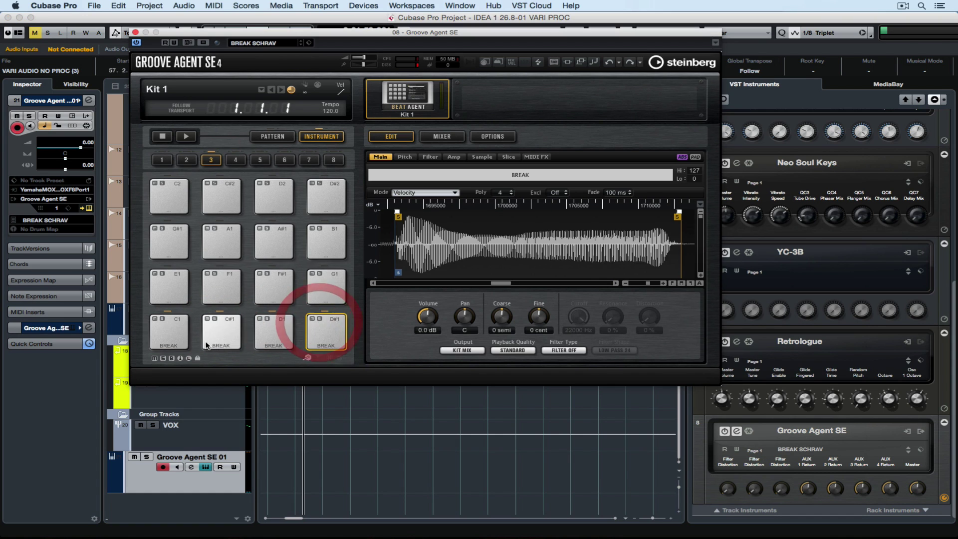
{"action": "left_click", "coordinate": [170, 332]}
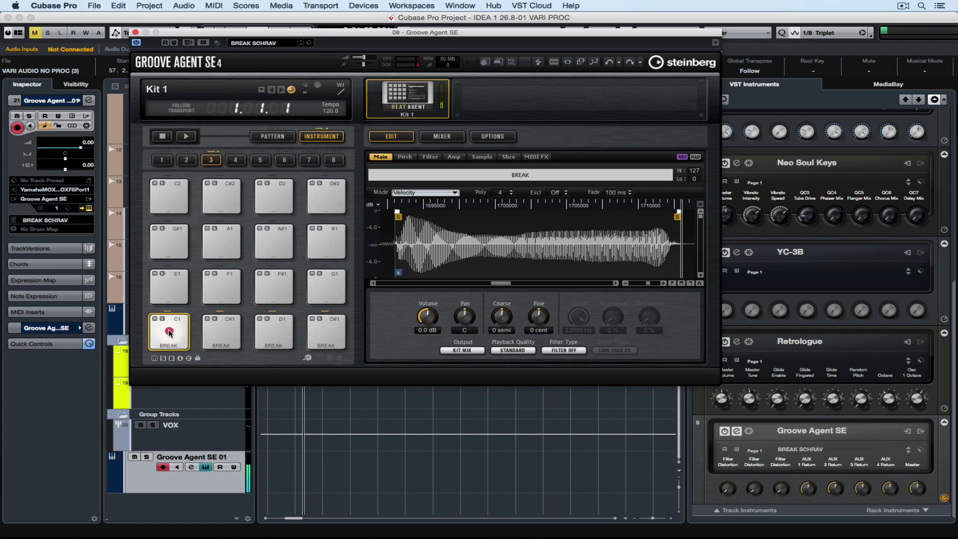
{"action": "left_click", "coordinate": [169, 332]}
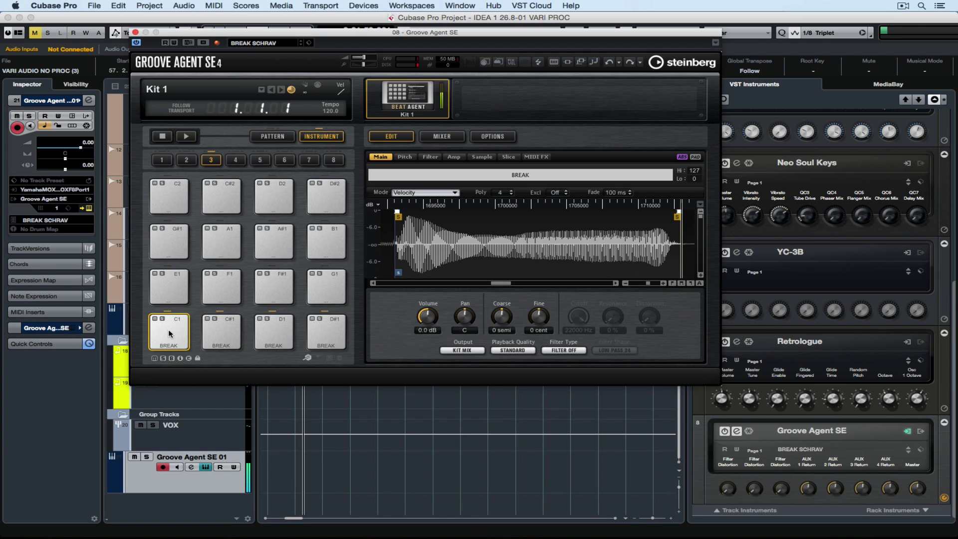
{"action": "left_click", "coordinate": [220, 331]}
{"action": "left_click", "coordinate": [220, 332]}
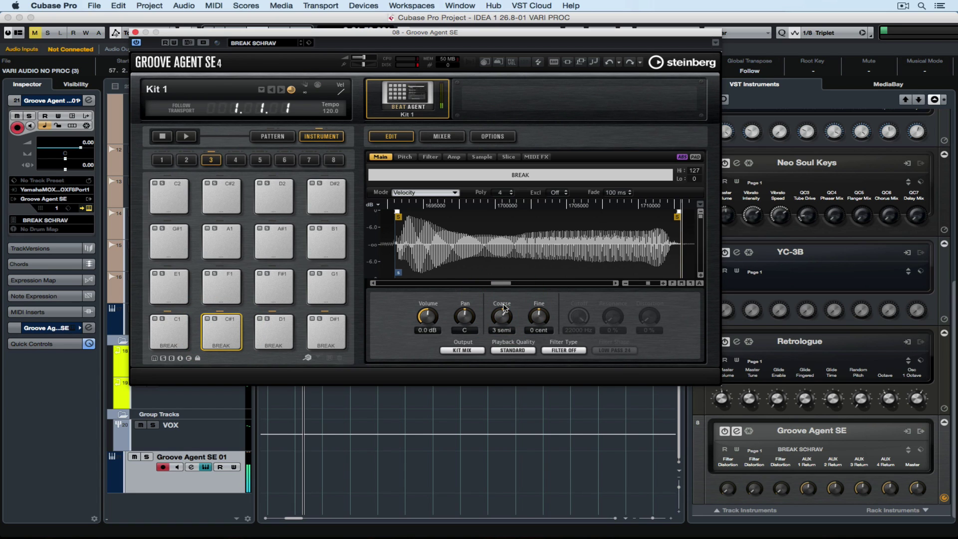
{"action": "left_click", "coordinate": [274, 333]}
{"action": "left_click", "coordinate": [274, 333]}
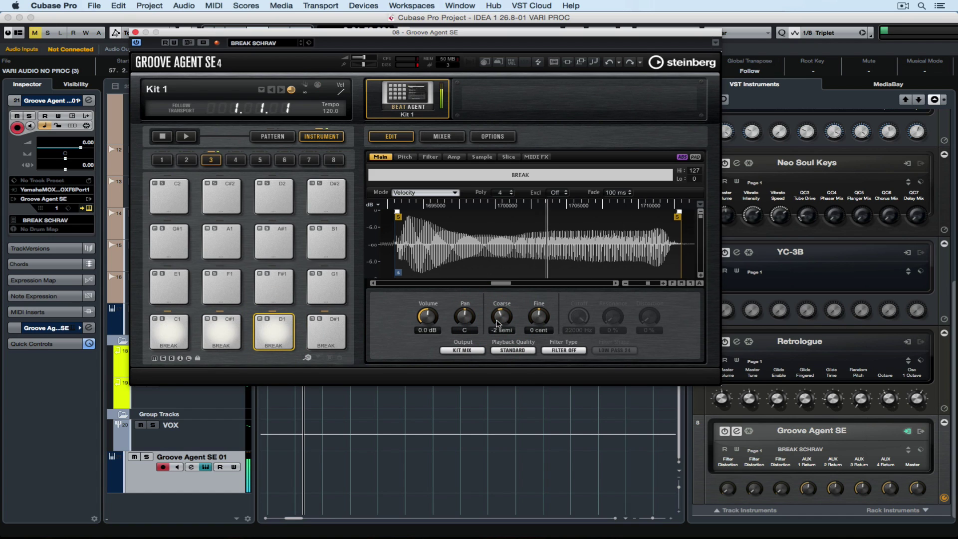
{"action": "left_click", "coordinate": [221, 332]}
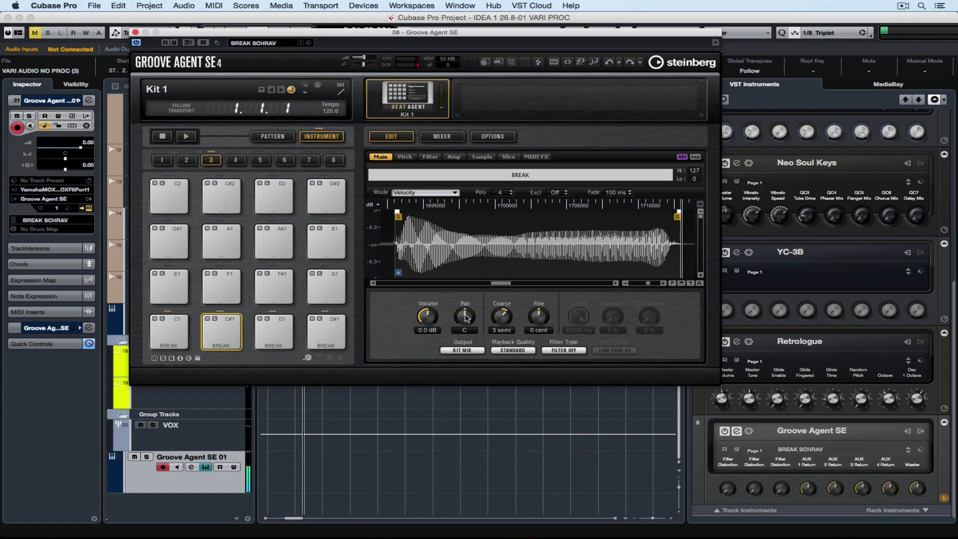
- Pan pad D1 to R37 and tune it -2 semitones plus 10 cents
{"action": "left_click", "coordinate": [272, 330]}
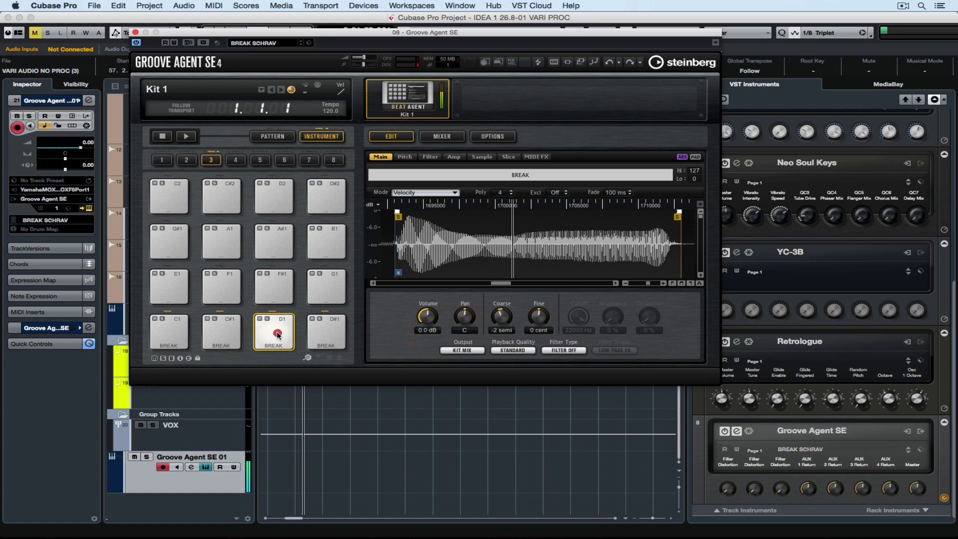
{"action": "left_click", "coordinate": [465, 310]}
{"action": "left_click_drag", "start_coordinate": [465, 301], "coordinate": [466, 300]}
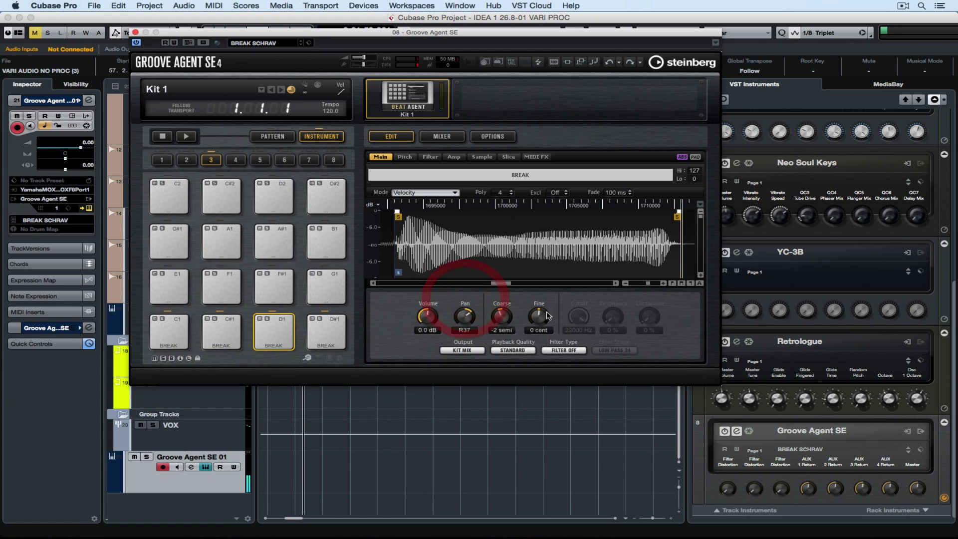
{"action": "left_click_drag", "start_coordinate": [538, 316], "coordinate": [539, 307]}
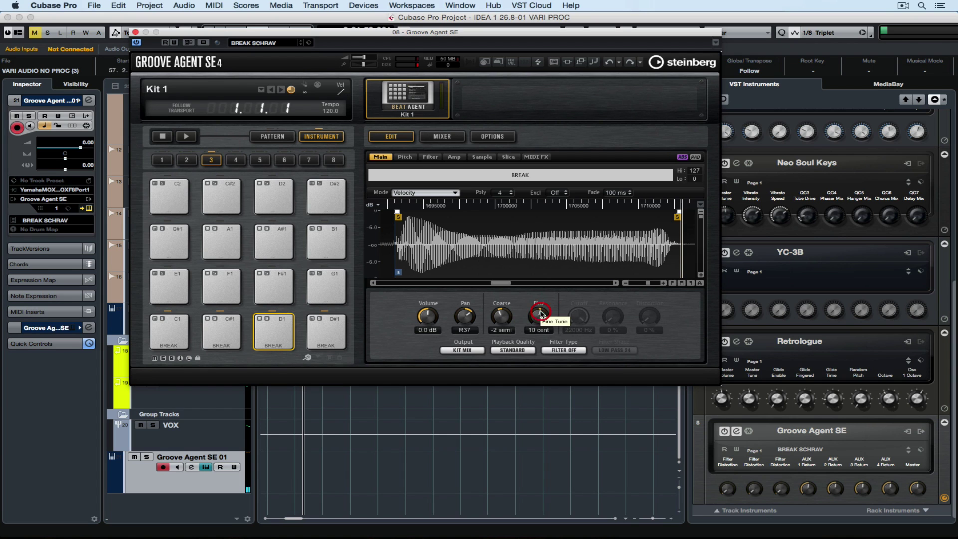
{"action": "left_click", "coordinate": [273, 332]}
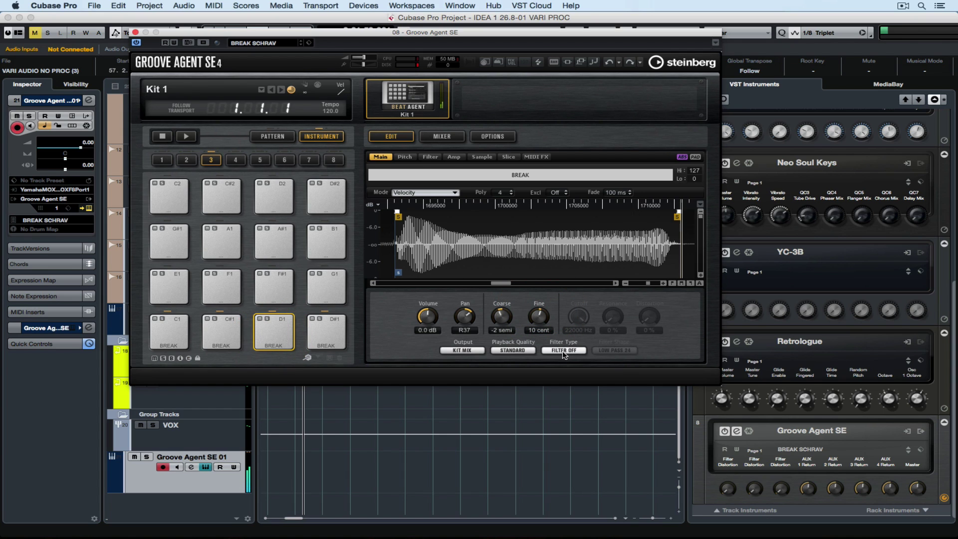
{"action": "left_click", "coordinate": [168, 332]}
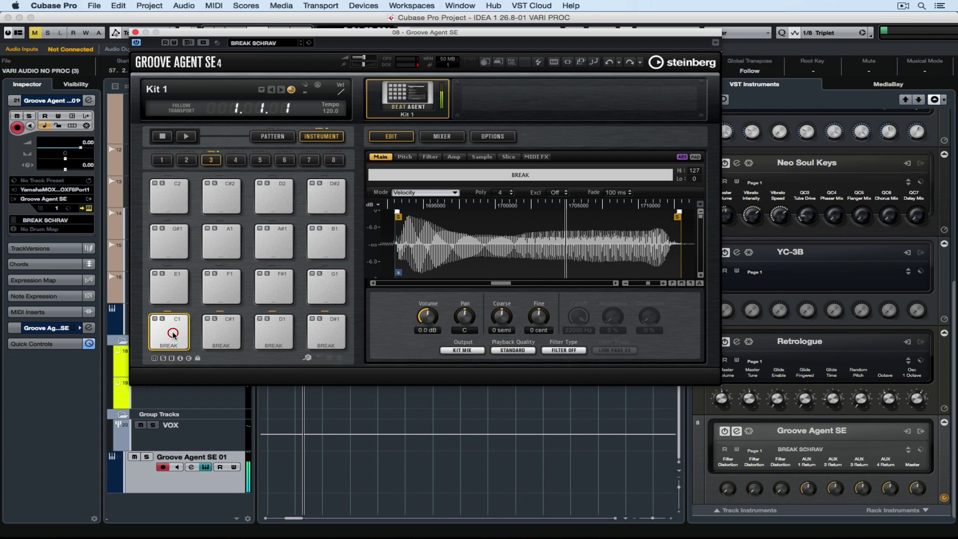
{"action": "left_click", "coordinate": [565, 350]}
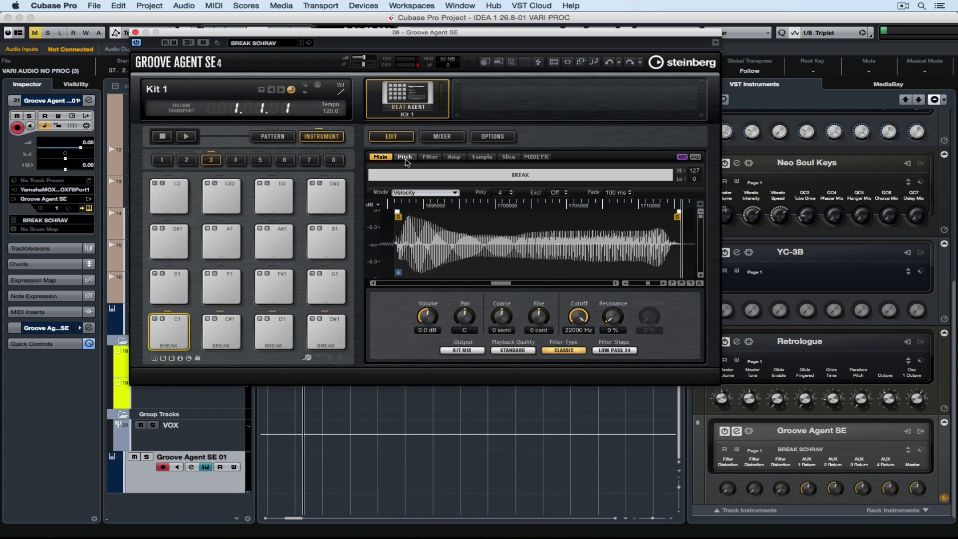
- Give pad C1 a Classic filter and a 129 ms amp-envelope attack, with AUX 1 at -3.1
{"action": "left_click", "coordinate": [429, 156]}
{"action": "left_click", "coordinate": [453, 157]}
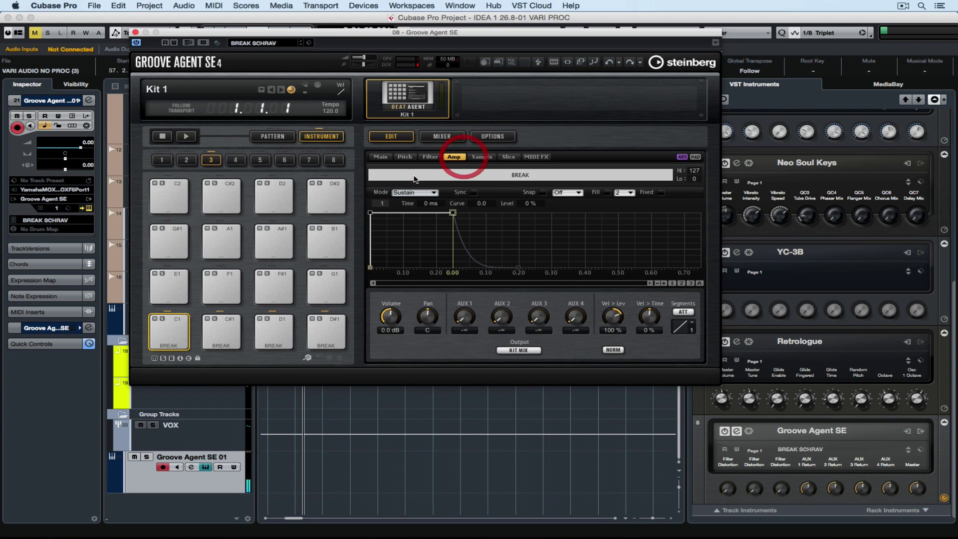
{"action": "left_click_drag", "start_coordinate": [374, 215], "coordinate": [413, 234]}
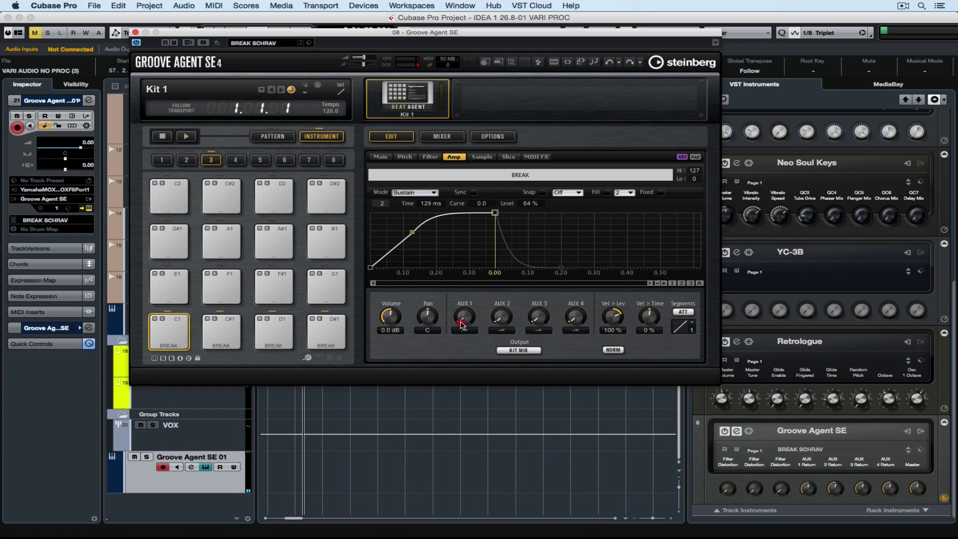
- Send pads C#1 and D1 into the 1/8-note Multi Delay on AUX 1, D1 at -3.3, then close Groove Agent SE
{"action": "left_click", "coordinate": [444, 136]}
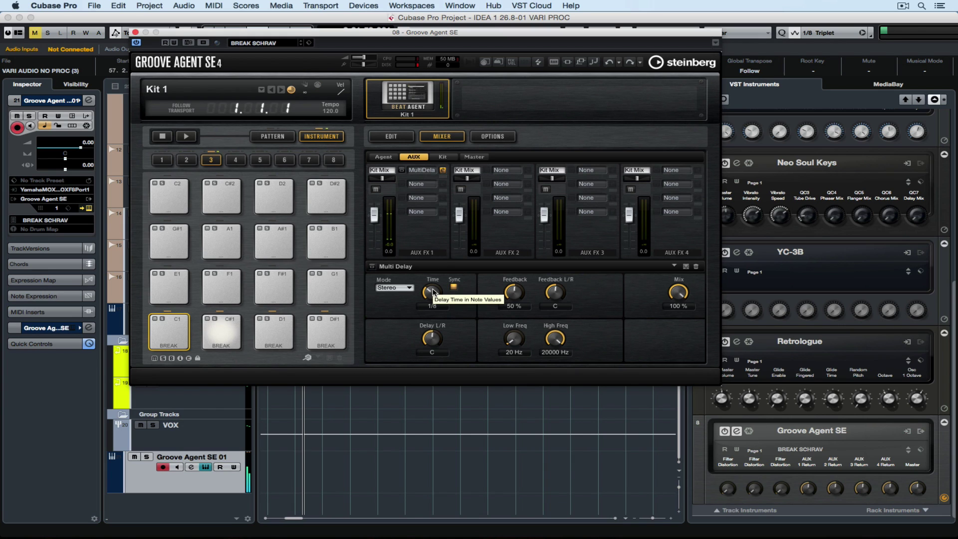
{"action": "left_click", "coordinate": [225, 329]}
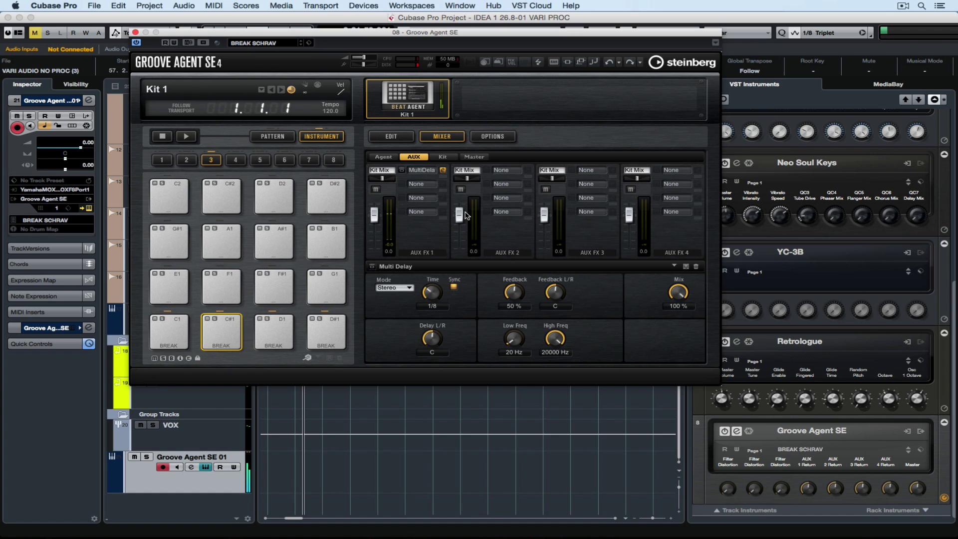
{"action": "left_click", "coordinate": [405, 138]}
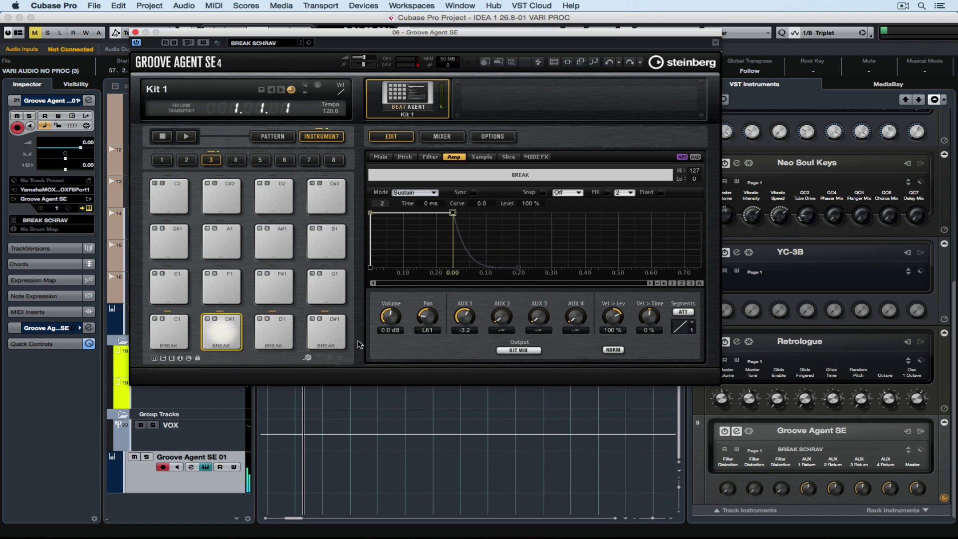
{"action": "left_click", "coordinate": [273, 329]}
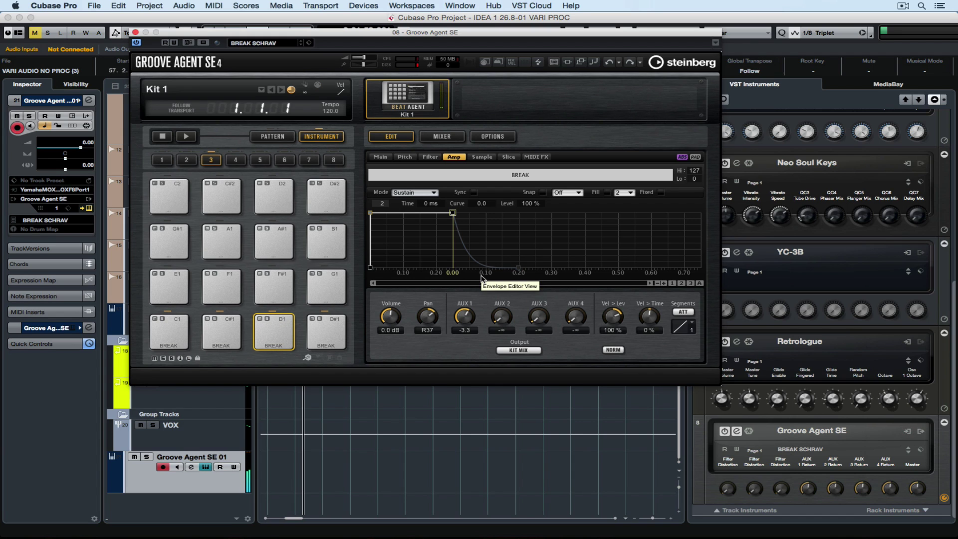
{"action": "left_click", "coordinate": [135, 33]}
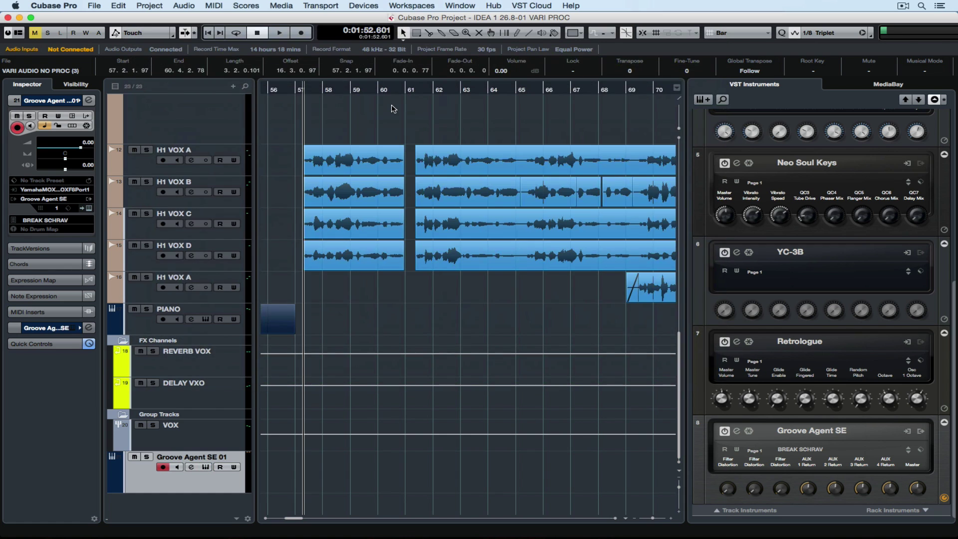
- Record a MIDI part of pad hits on the Groove Agent SE 01 track and reopen Groove Agent SE
{"action": "left_click", "coordinate": [302, 34]}
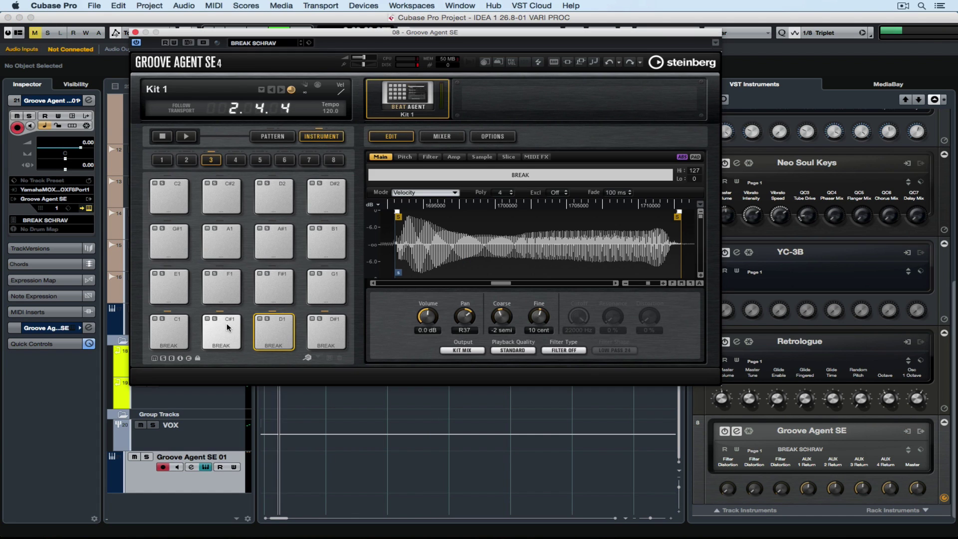
{"action": "left_click", "coordinate": [169, 335]}
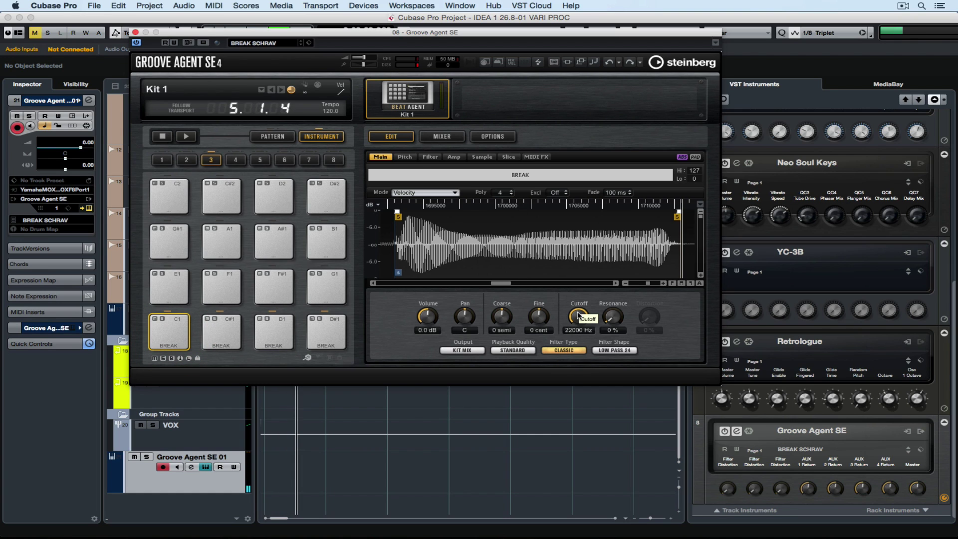
- During playback, sweep the C1 pad's filter cutoff down to 2754 Hz and back to 22000 Hz, then show the filter types
{"action": "mouse_move", "coordinate": [578, 315]}
{"action": "left_mouse_down"}
{"action": "mouse_move", "coordinate": [559, 348]}
{"action": "mouse_move", "coordinate": [581, 333]}
{"action": "left_mouse_up"}
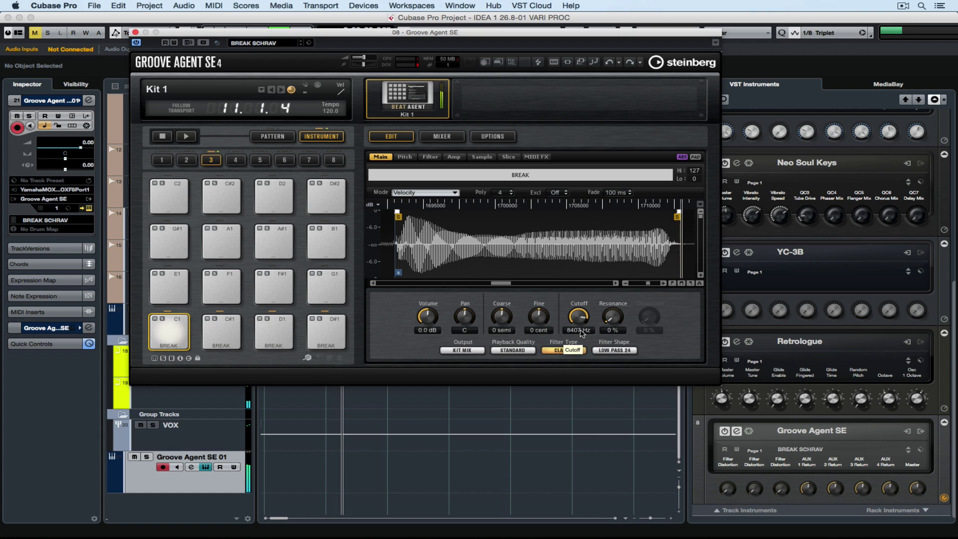
{"action": "mouse_move", "coordinate": [576, 321]}
{"action": "left_mouse_down"}
{"action": "mouse_move", "coordinate": [566, 330]}
{"action": "mouse_move", "coordinate": [586, 307]}
{"action": "mouse_move", "coordinate": [571, 329]}
{"action": "left_mouse_up"}
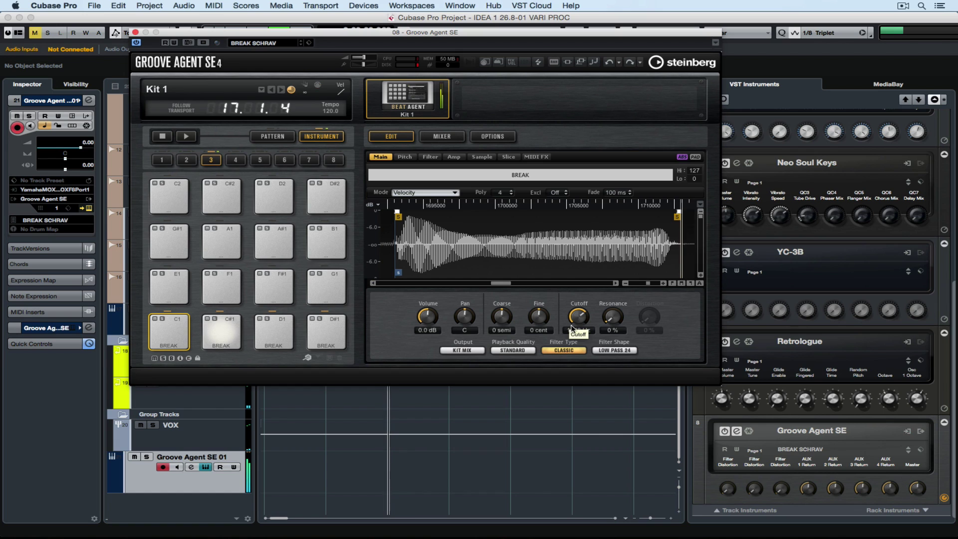
{"action": "left_click_drag", "start_coordinate": [571, 328], "coordinate": [593, 310]}
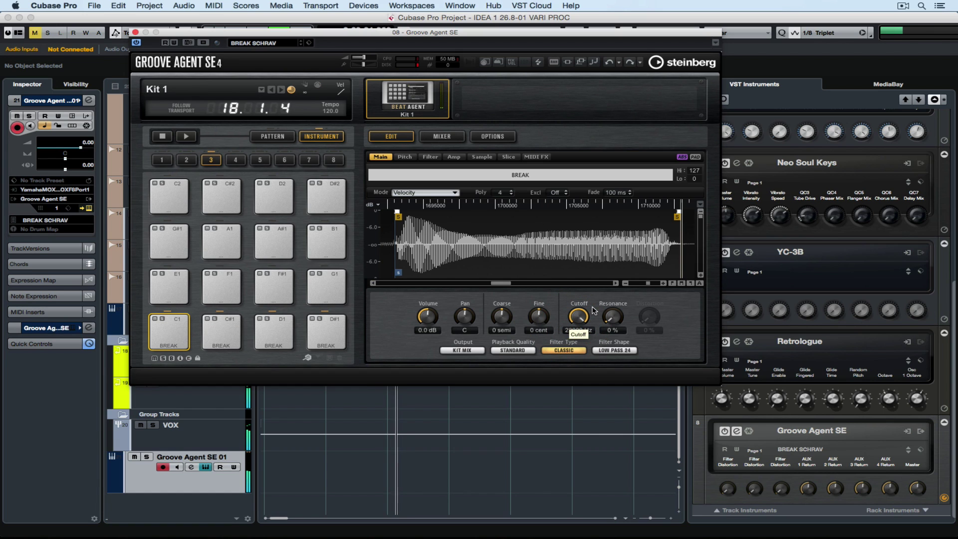
{"action": "left_click", "coordinate": [572, 352]}
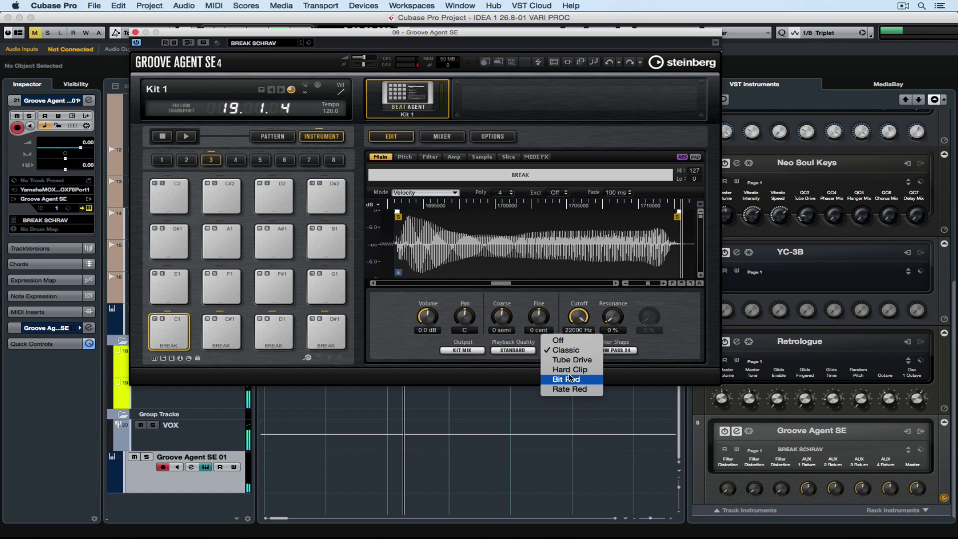
- Pick the Bit Red filter type, lower the Cutoff to 5098 Hz and set Distortion to 27 %
{"action": "left_click", "coordinate": [569, 382]}
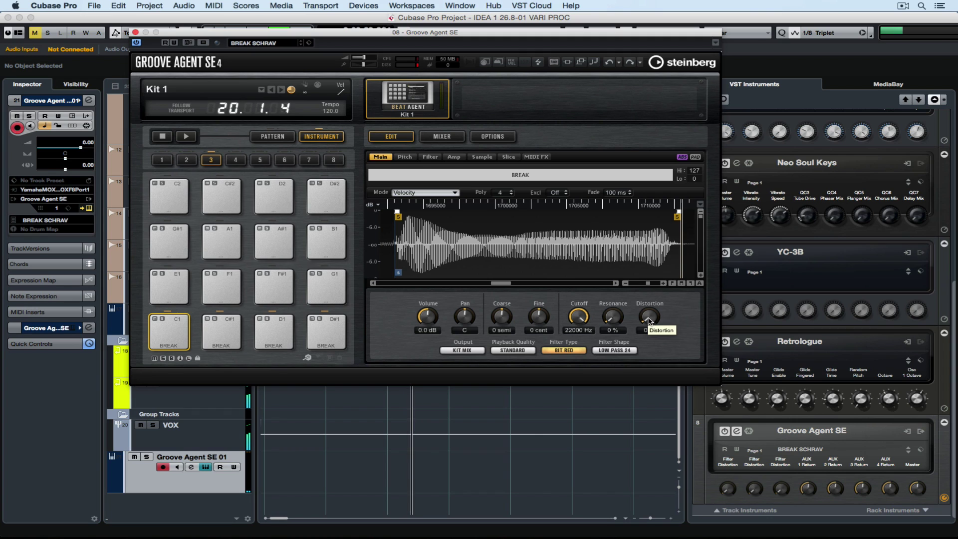
{"action": "left_click", "coordinate": [648, 321]}
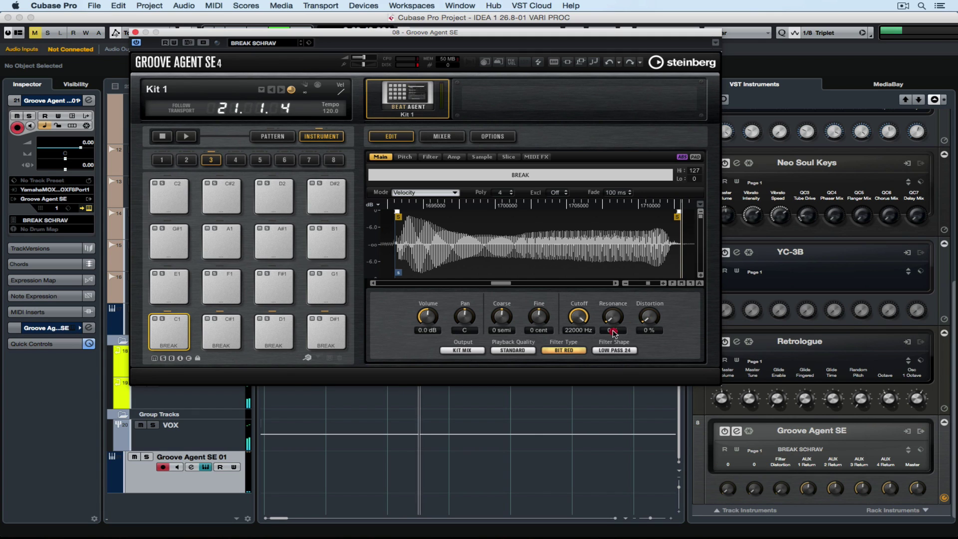
{"action": "mouse_move", "coordinate": [646, 315]}
{"action": "left_mouse_down"}
{"action": "mouse_move", "coordinate": [659, 296]}
{"action": "mouse_move", "coordinate": [651, 310]}
{"action": "left_mouse_up"}
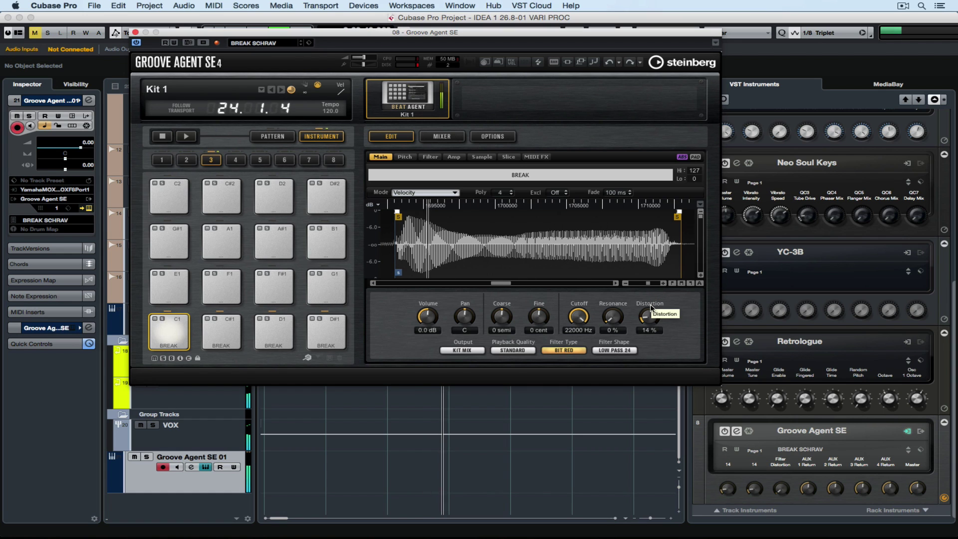
{"action": "left_click", "coordinate": [651, 312]}
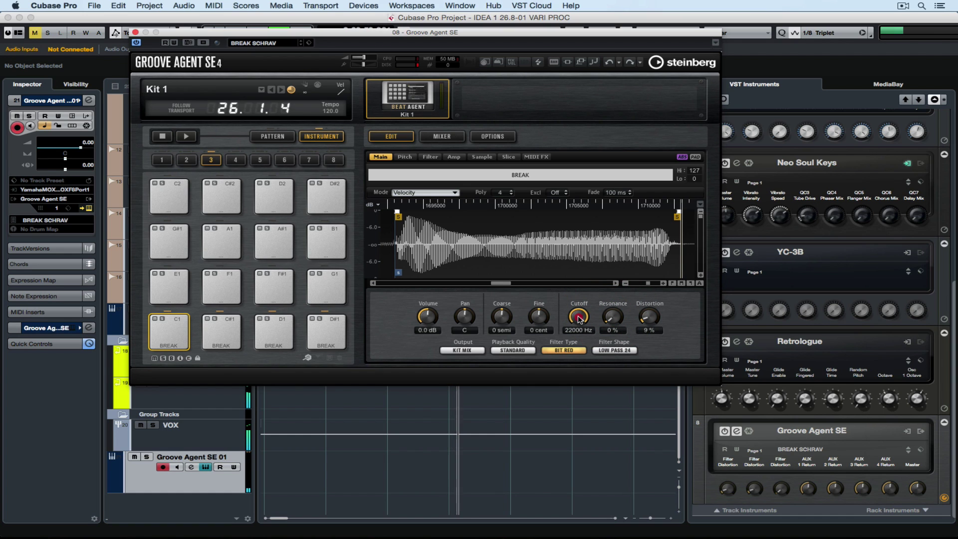
{"action": "left_click_drag", "start_coordinate": [579, 319], "coordinate": [575, 324]}
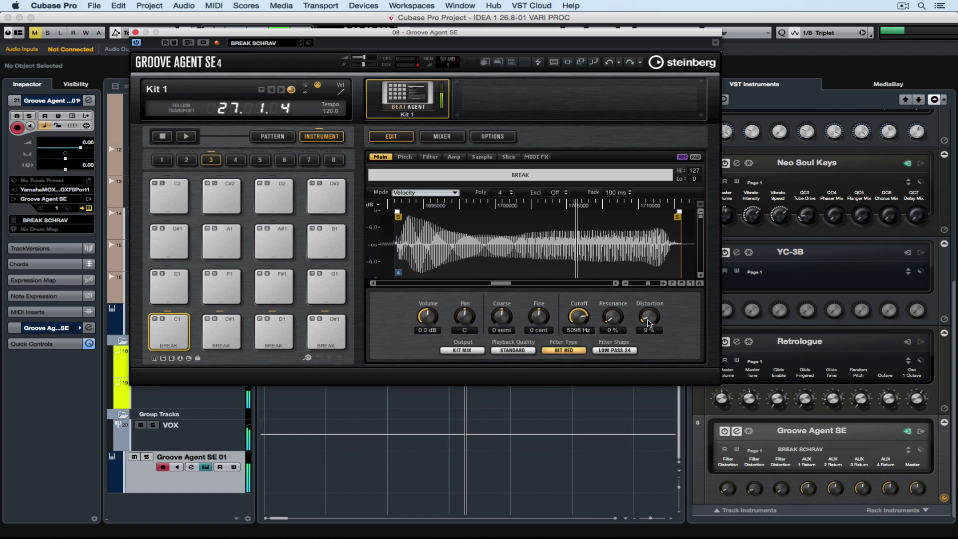
{"action": "mouse_move", "coordinate": [649, 323]}
{"action": "left_mouse_down"}
{"action": "mouse_move", "coordinate": [655, 309]}
{"action": "mouse_move", "coordinate": [648, 323]}
{"action": "left_mouse_up"}
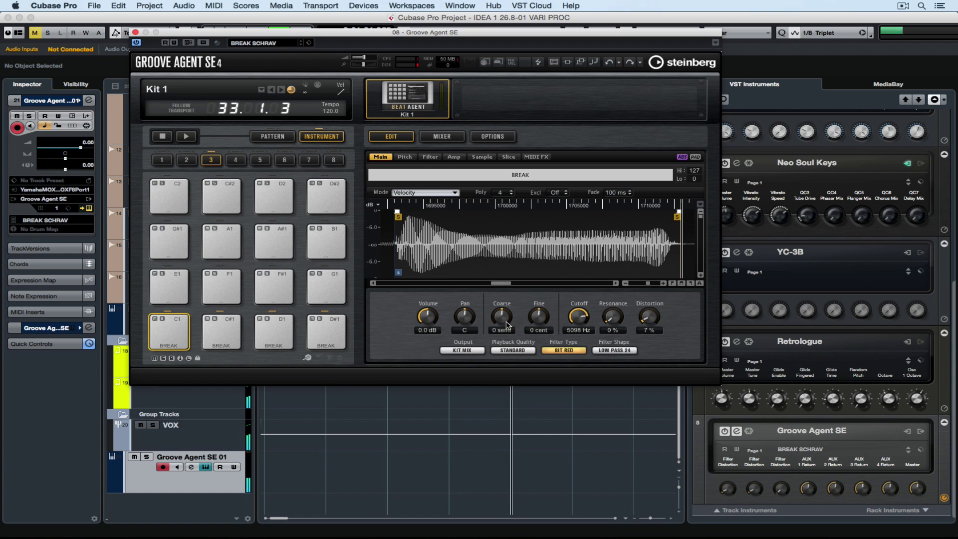